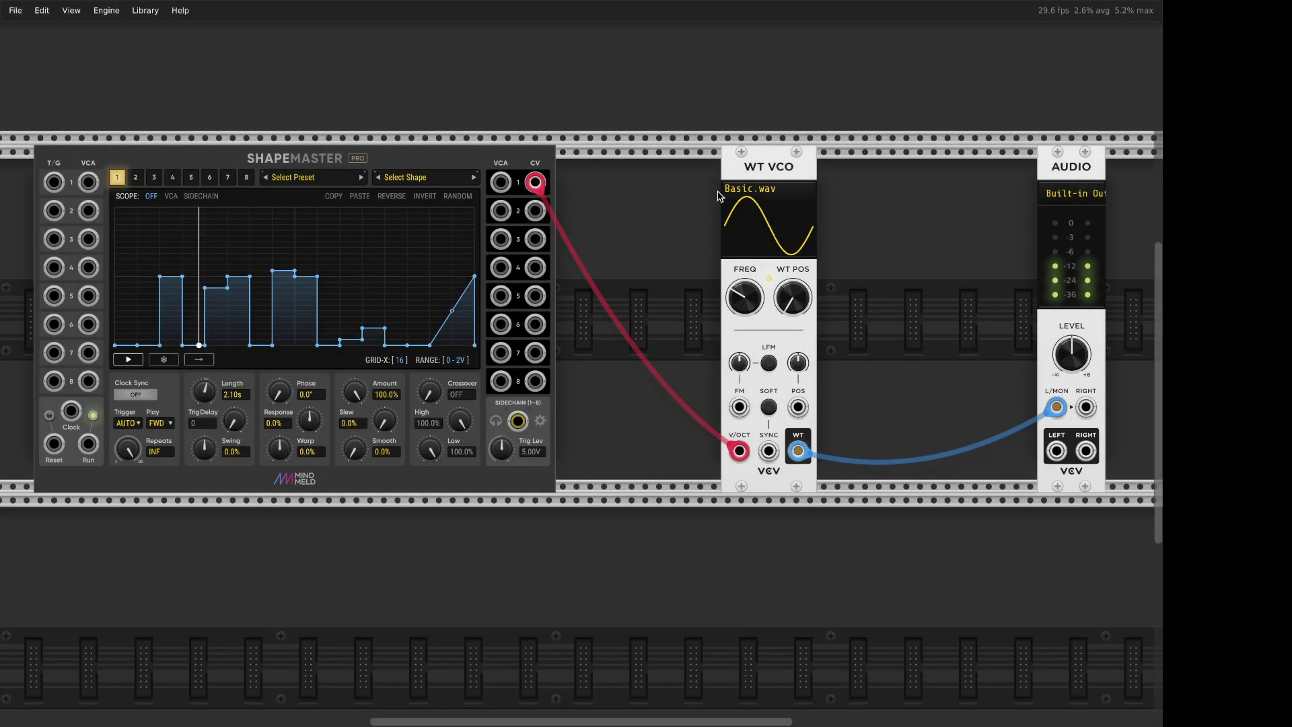
# Step: Move the WT VCO closer to Shapemaster and duplicate it directly beside the original
pyautogui.moveTo(747, 181); pyautogui.dragTo(681, 169)
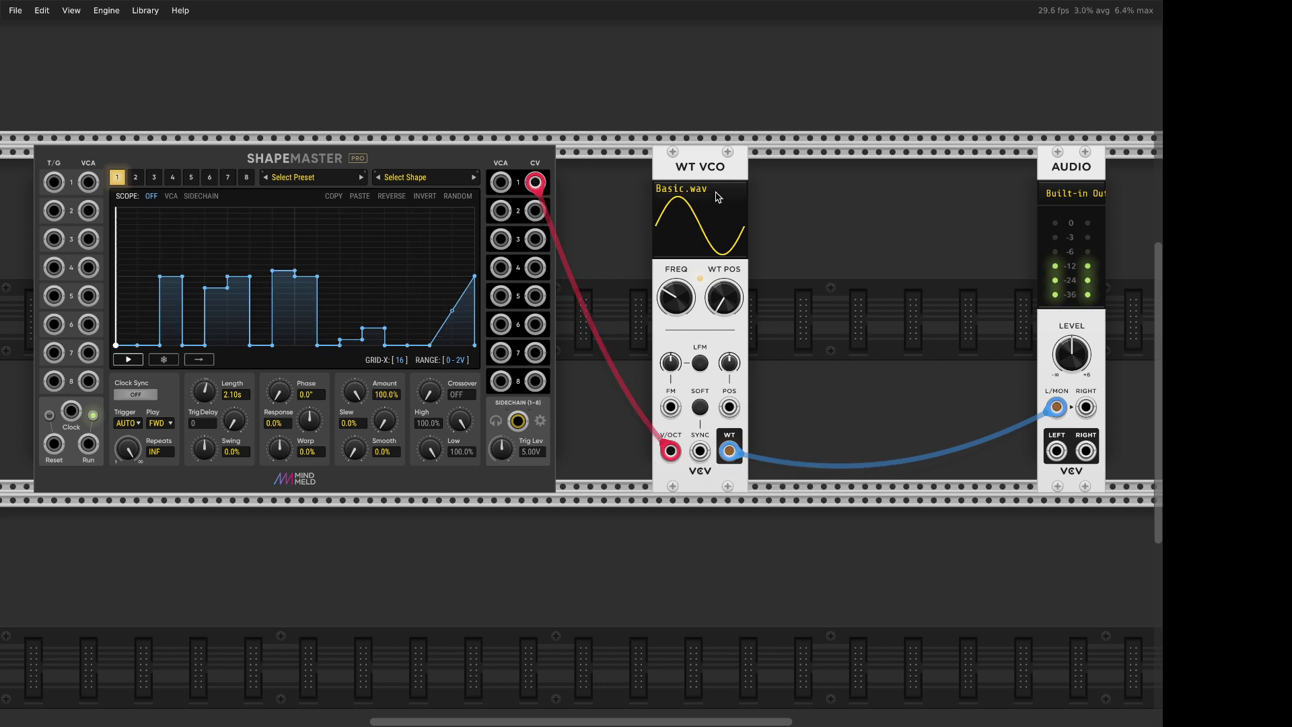
pyautogui.moveTo(718, 195)
pyautogui.mouseDown()
pyautogui.moveTo(704, 191)
pyautogui.moveTo(721, 174)
pyautogui.mouseUp()
pyautogui.hotkey('ctrl', 'd')
# Step: Lower the duplicate WT VCO's frequency to about 3.44 Hz and enable its linear FM mode
pyautogui.moveTo(782, 296)
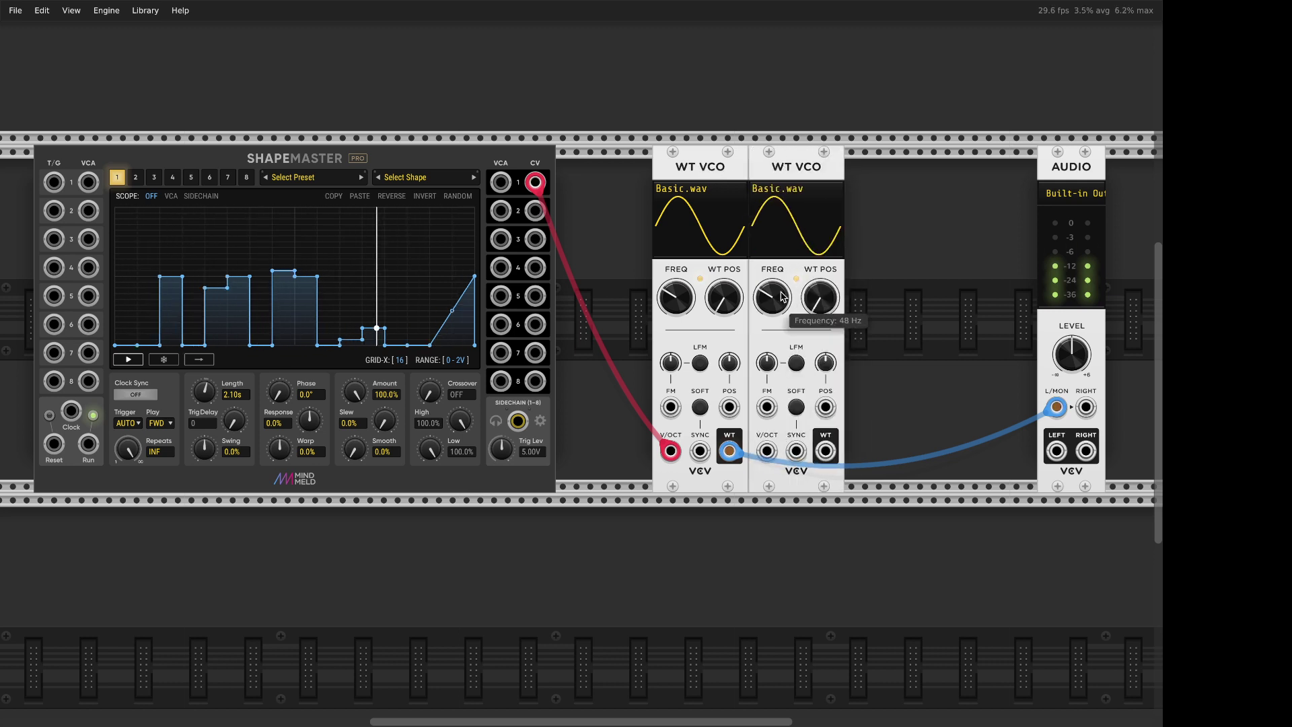
pyautogui.moveTo(783, 296); pyautogui.dragTo(783, 323)
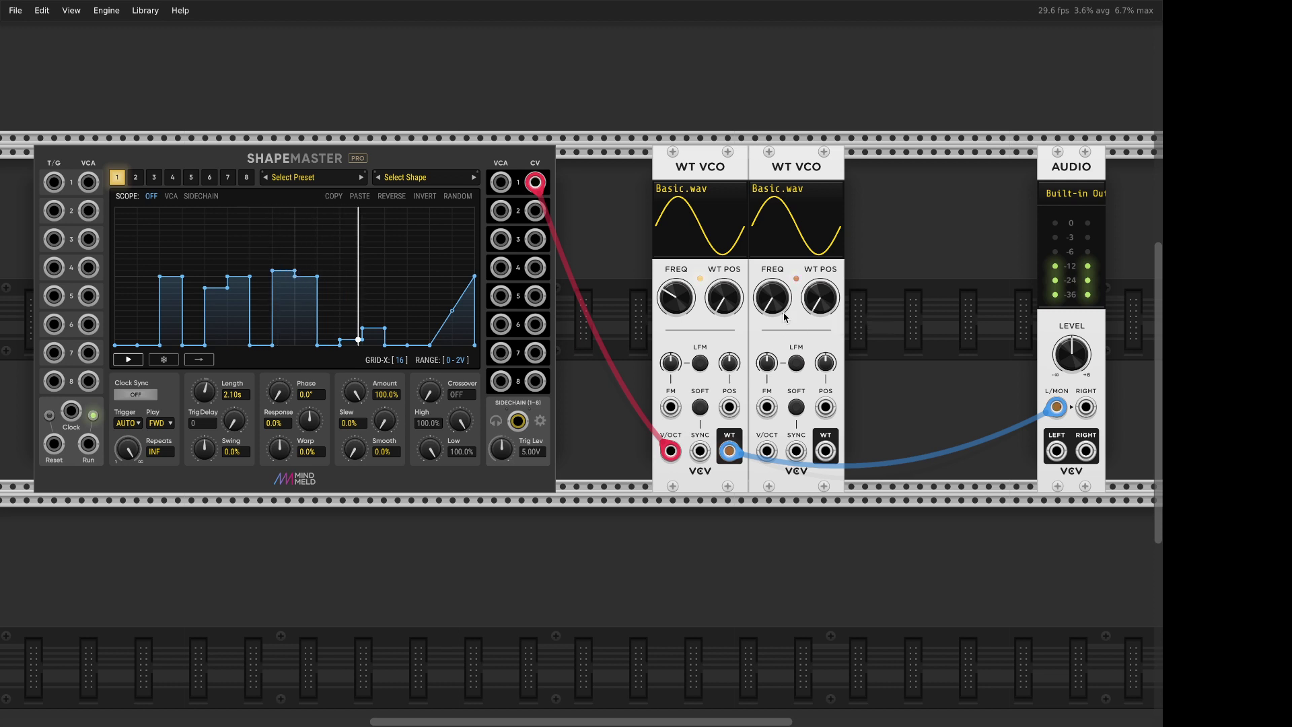
pyautogui.click(796, 364)
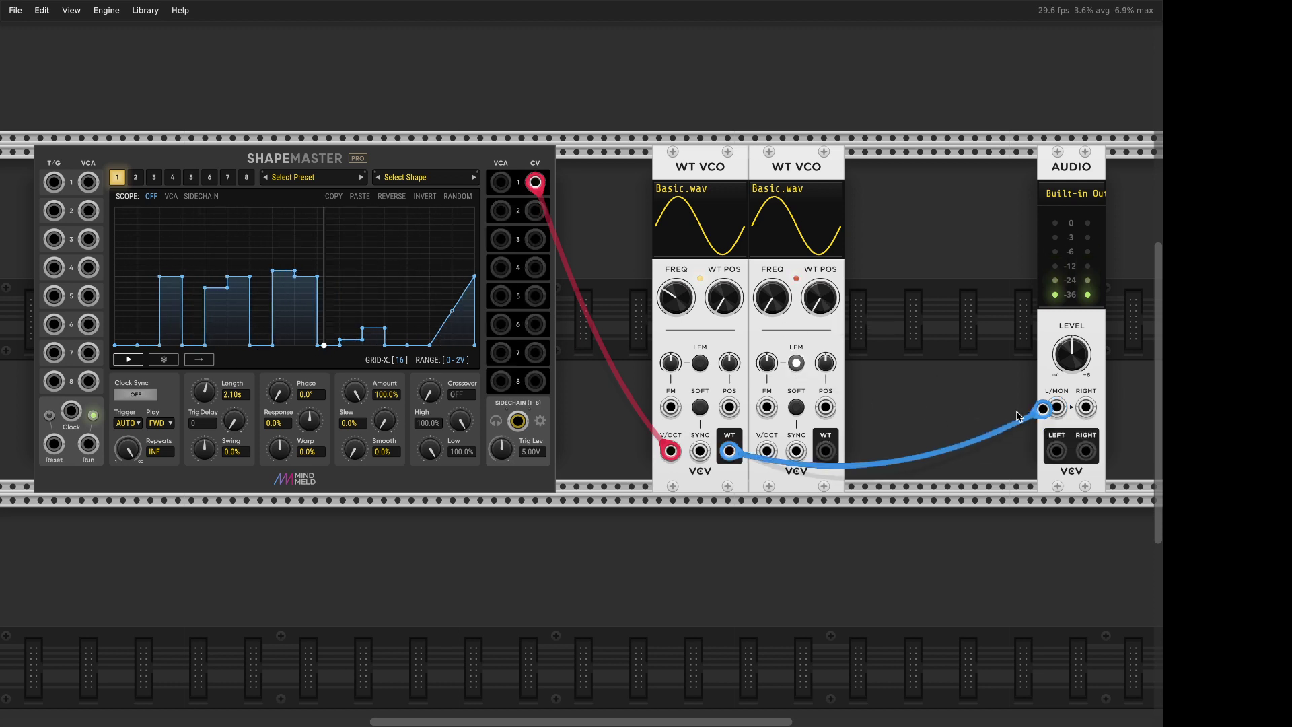
# Step: Patch the first WT VCO into the second's FM input and the second's WT output into Audio L/MON, with some FM amount
pyautogui.moveTo(1057, 407); pyautogui.dragTo(767, 406)
pyautogui.moveTo(838, 451); pyautogui.dragTo(1057, 406)
pyautogui.moveTo(767, 362)
pyautogui.mouseDown()
pyautogui.moveTo(767, 323)
pyautogui.moveTo(767, 355)
pyautogui.mouseUp()
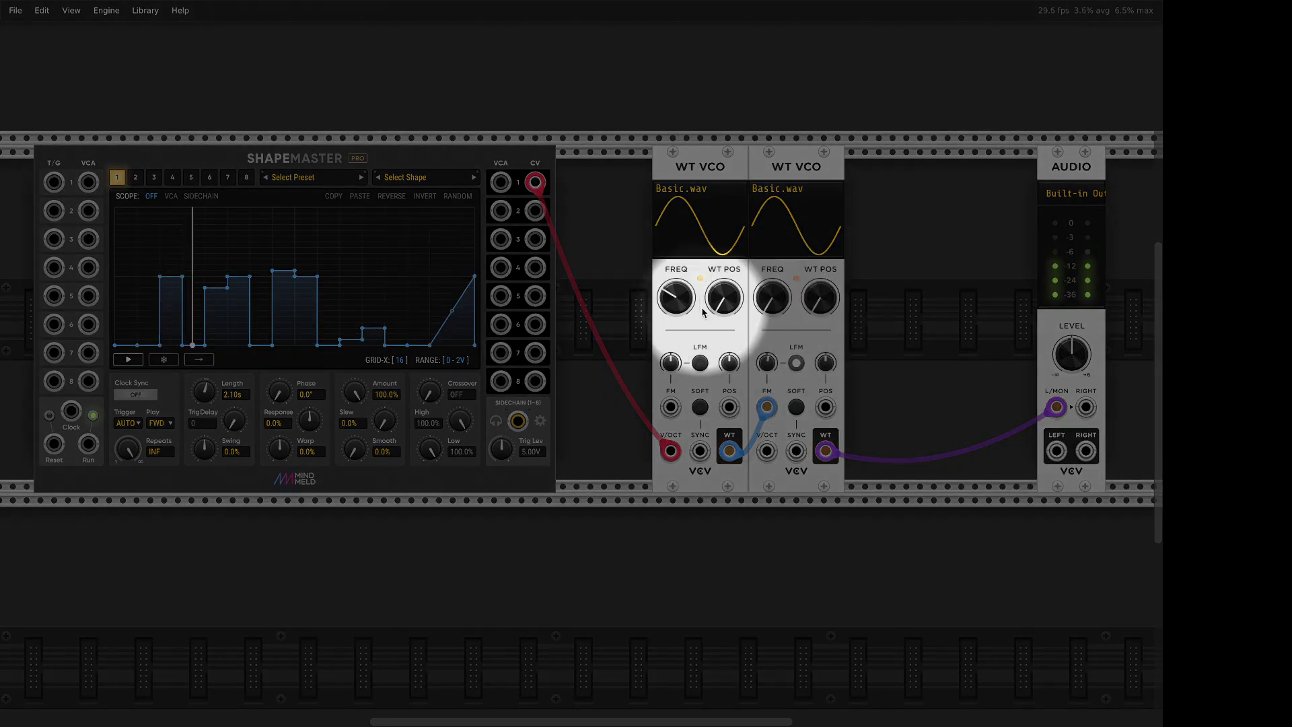
# Step: Set the second WT VCO's frequency to 48 Hz
pyautogui.moveTo(770, 304)
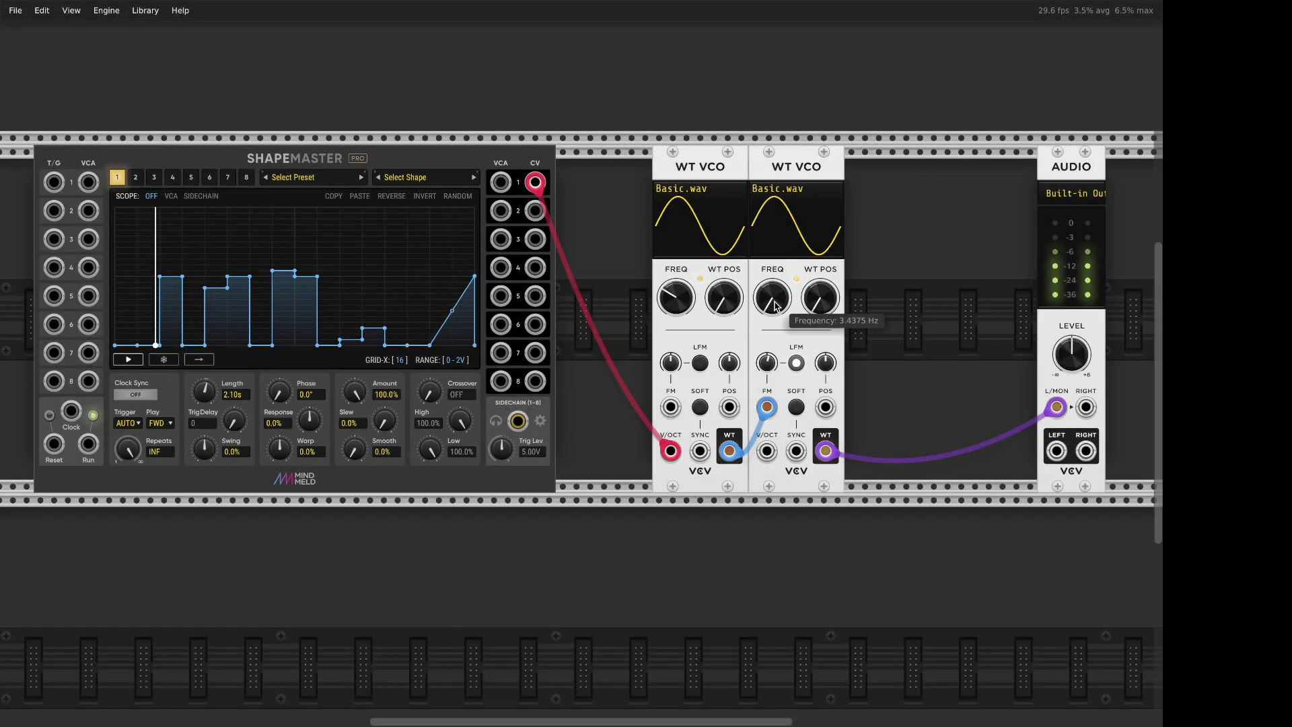
pyautogui.rightClick(774, 304)
pyautogui.write('4')
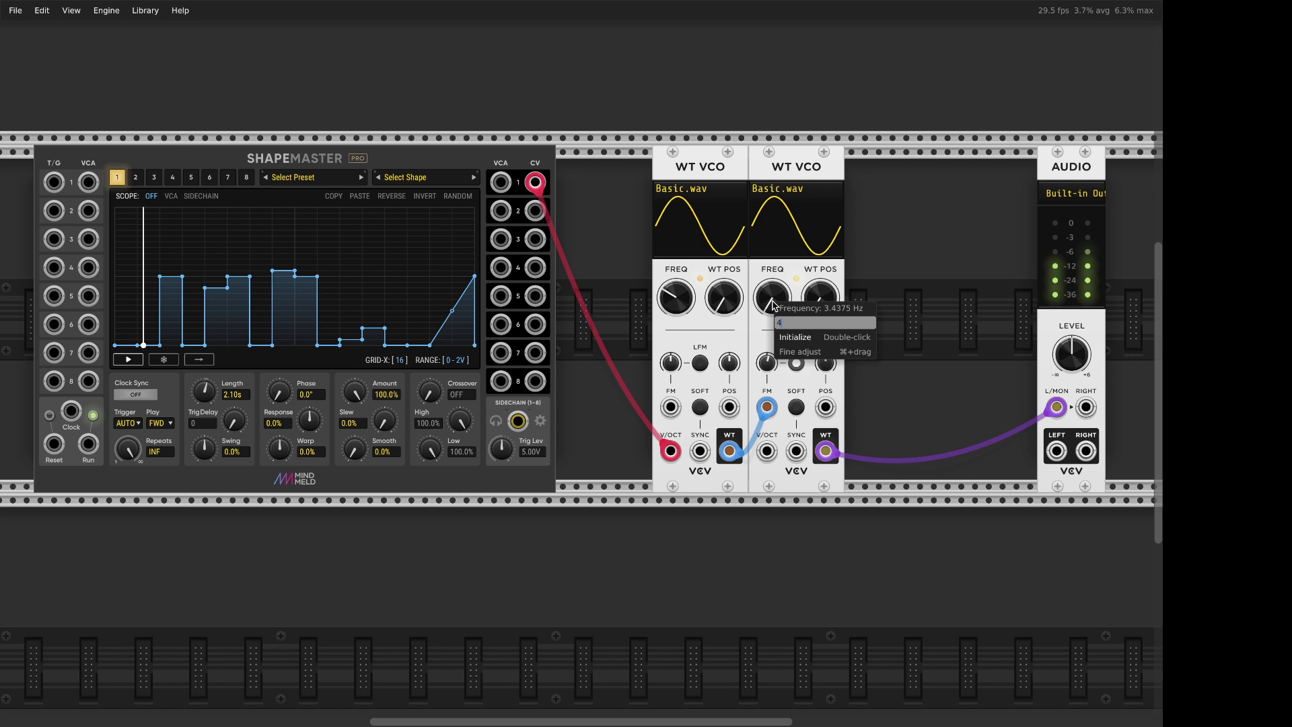
pyautogui.write('8')
pyautogui.press('Return')
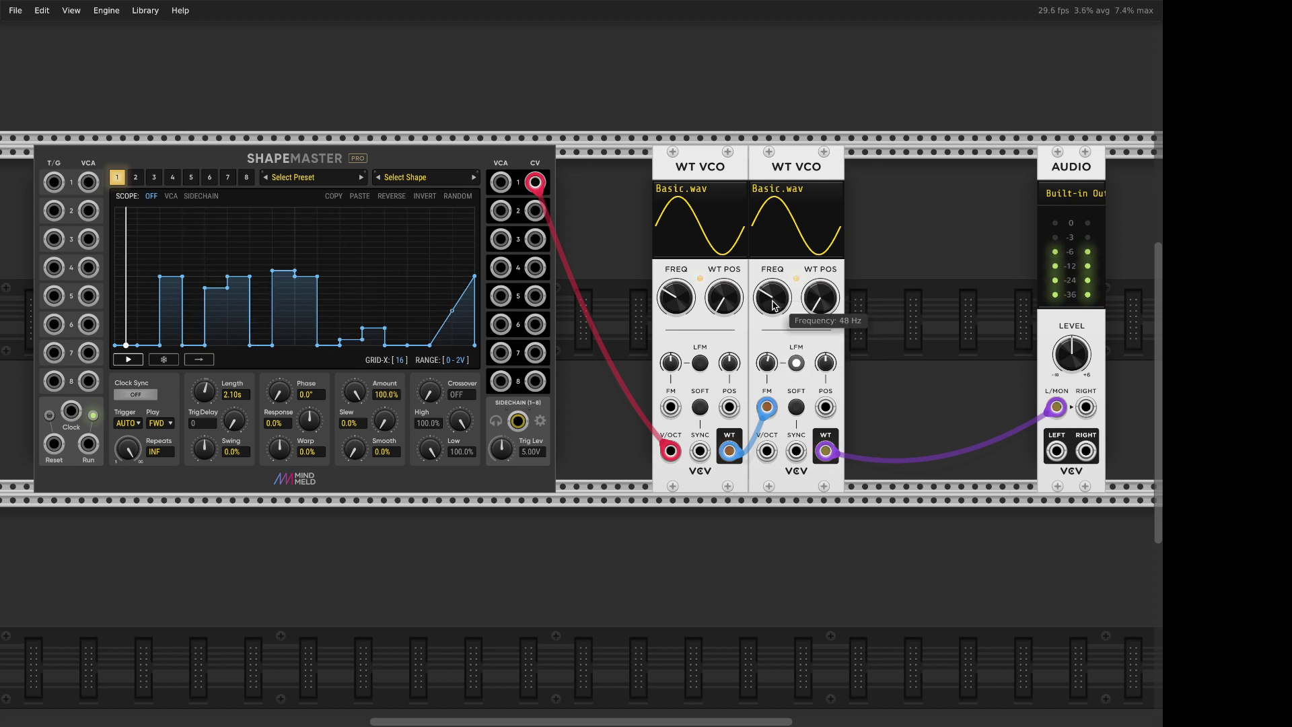
# Step: Patch Shapemaster's CV output 1 into the second WT VCO's V/OCT input and sweep its FM amount
pyautogui.moveTo(767, 450); pyautogui.dragTo(532, 180)
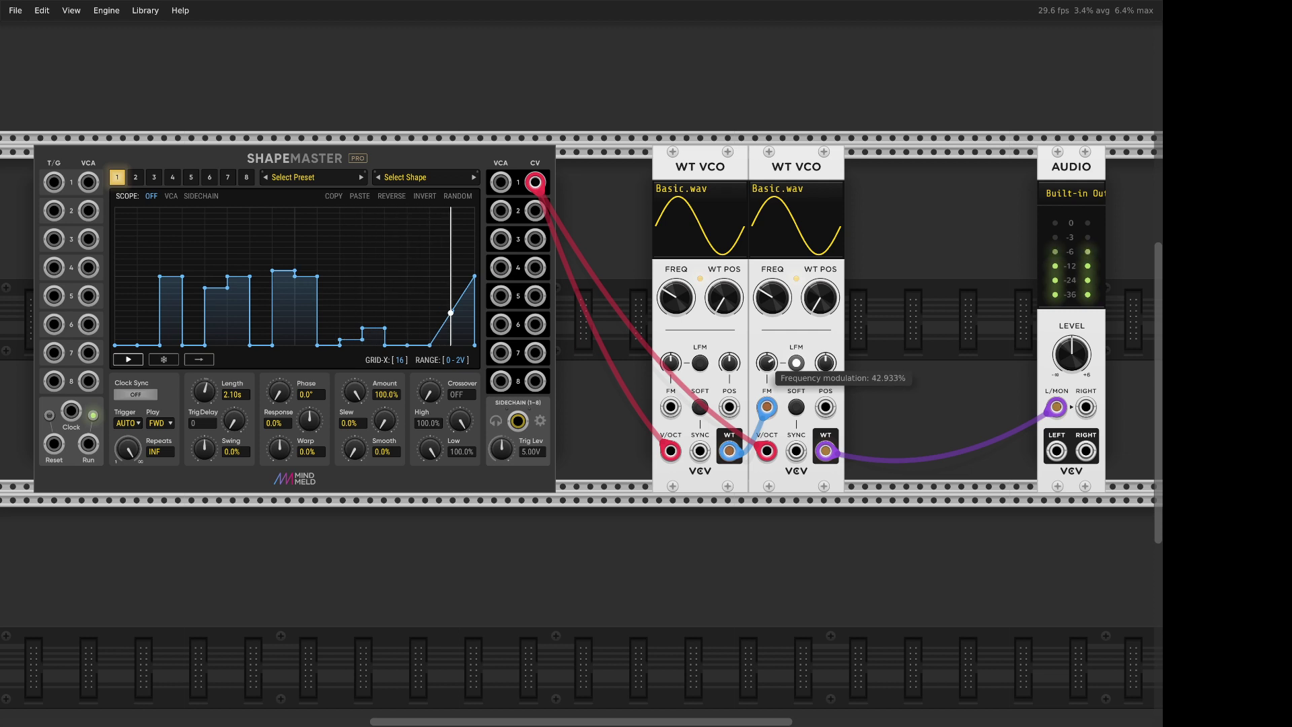
pyautogui.moveTo(767, 364); pyautogui.dragTo(767, 451)
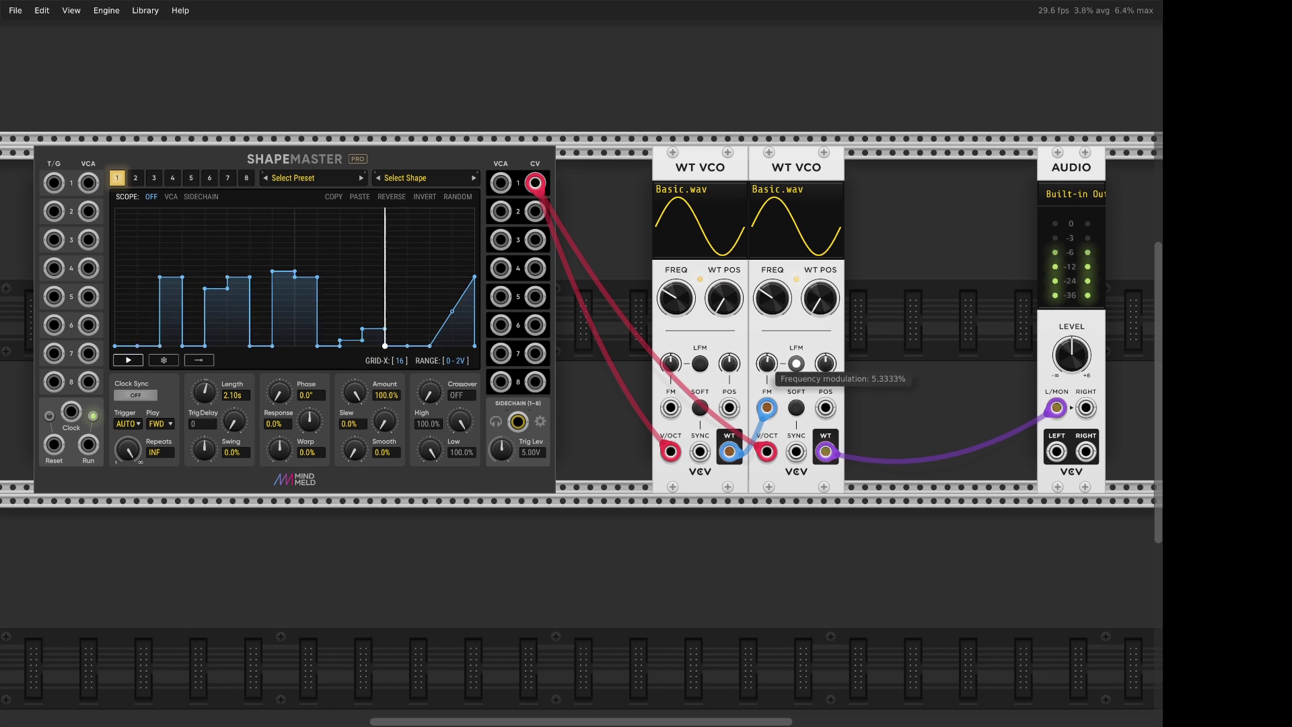
pyautogui.moveTo(768, 363); pyautogui.dragTo(768, 361)
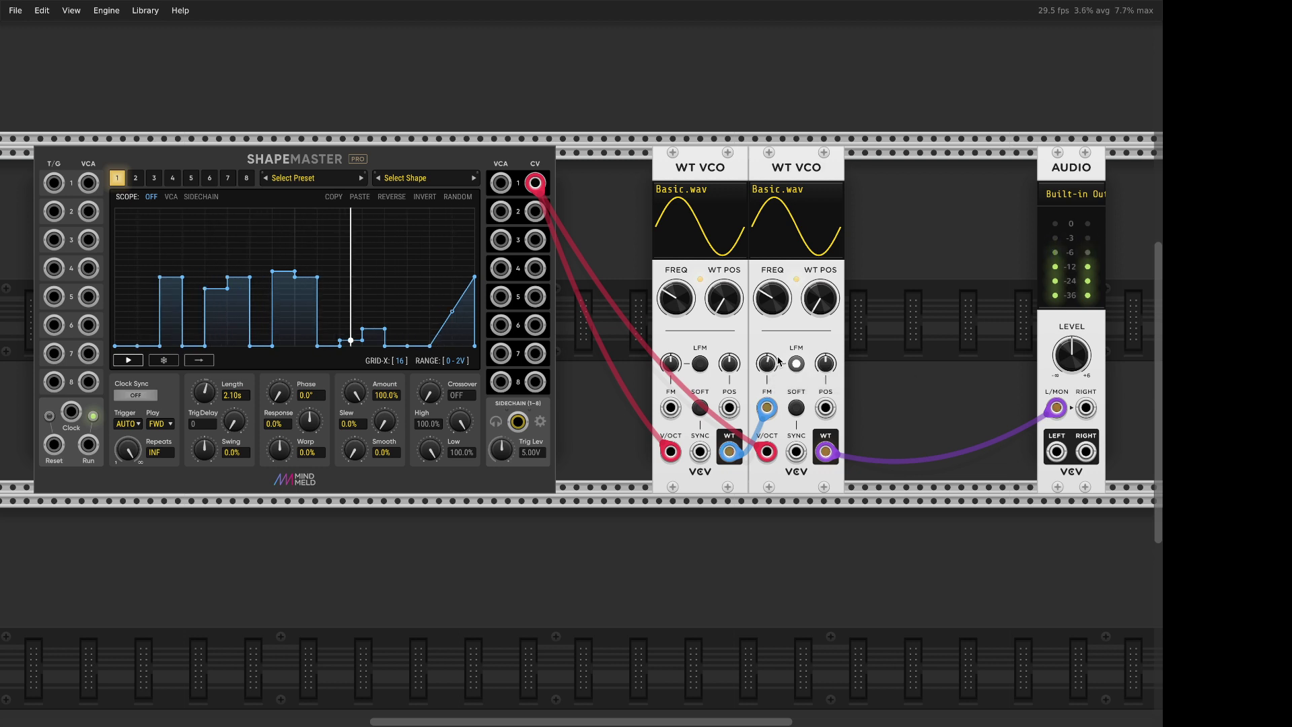
# Step: Undo the second WT VCO's V/OCT connection and its 48 Hz frequency change
pyautogui.press('super+z')
pyautogui.moveTo(768, 363)
pyautogui.mouseDown()
pyautogui.moveTo(768, 350)
pyautogui.moveTo(768, 365)
pyautogui.mouseUp()
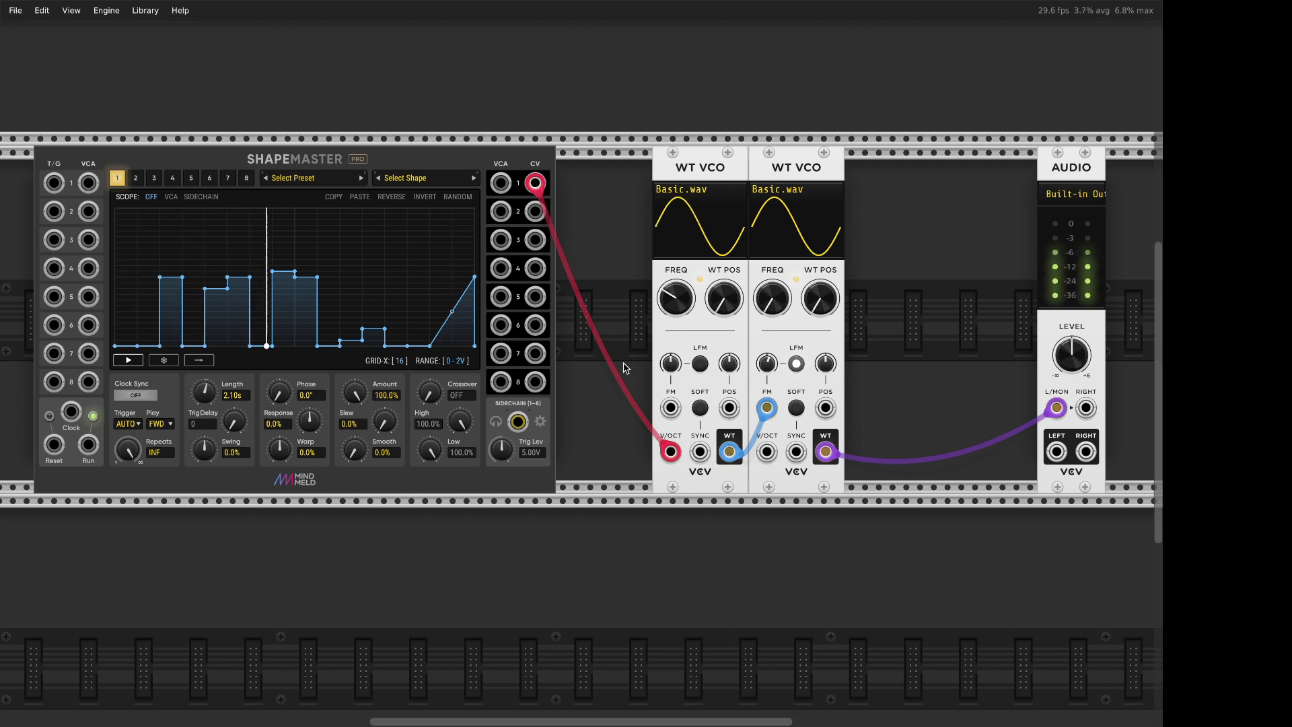
# Step: Raise the first WT VCO's frequency slightly and unplug the Shapemaster cable from its V/OCT input
pyautogui.moveTo(675, 297); pyautogui.dragTo(683, 304)
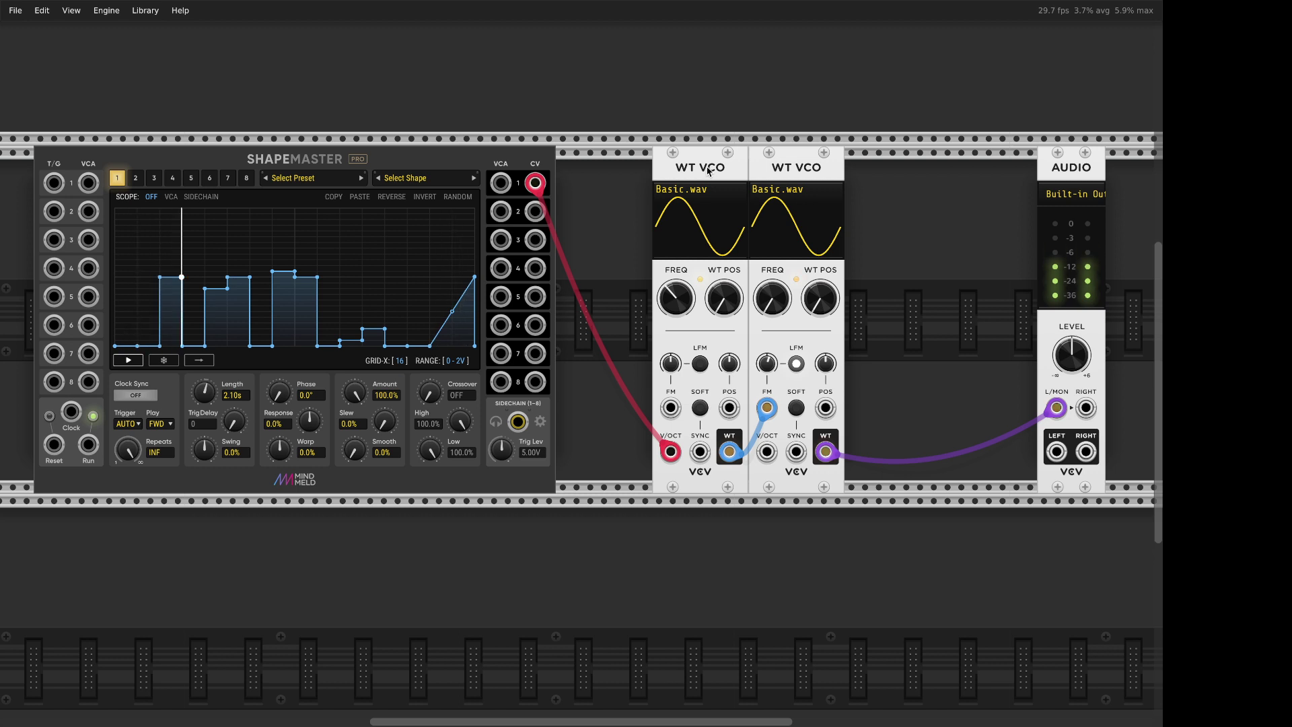
pyautogui.moveTo(708, 171); pyautogui.dragTo(736, 170)
pyautogui.moveTo(698, 452); pyautogui.dragTo(666, 465)
pyautogui.moveTo(714, 308)
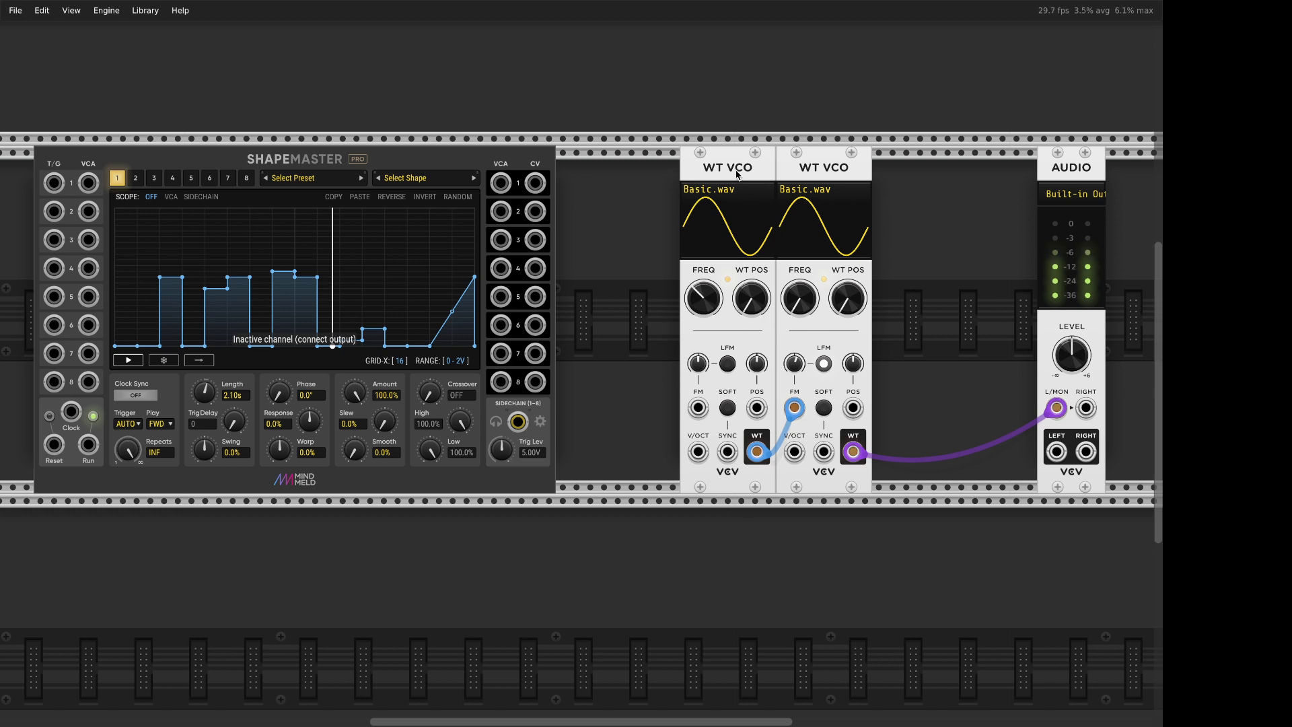
# Step: Make room beside Shapemaster and add an 8VERT module in front of the first WT VCO
pyautogui.moveTo(739, 174); pyautogui.dragTo(793, 173)
pyautogui.rightClick(704, 228)
pyautogui.write('8vert')
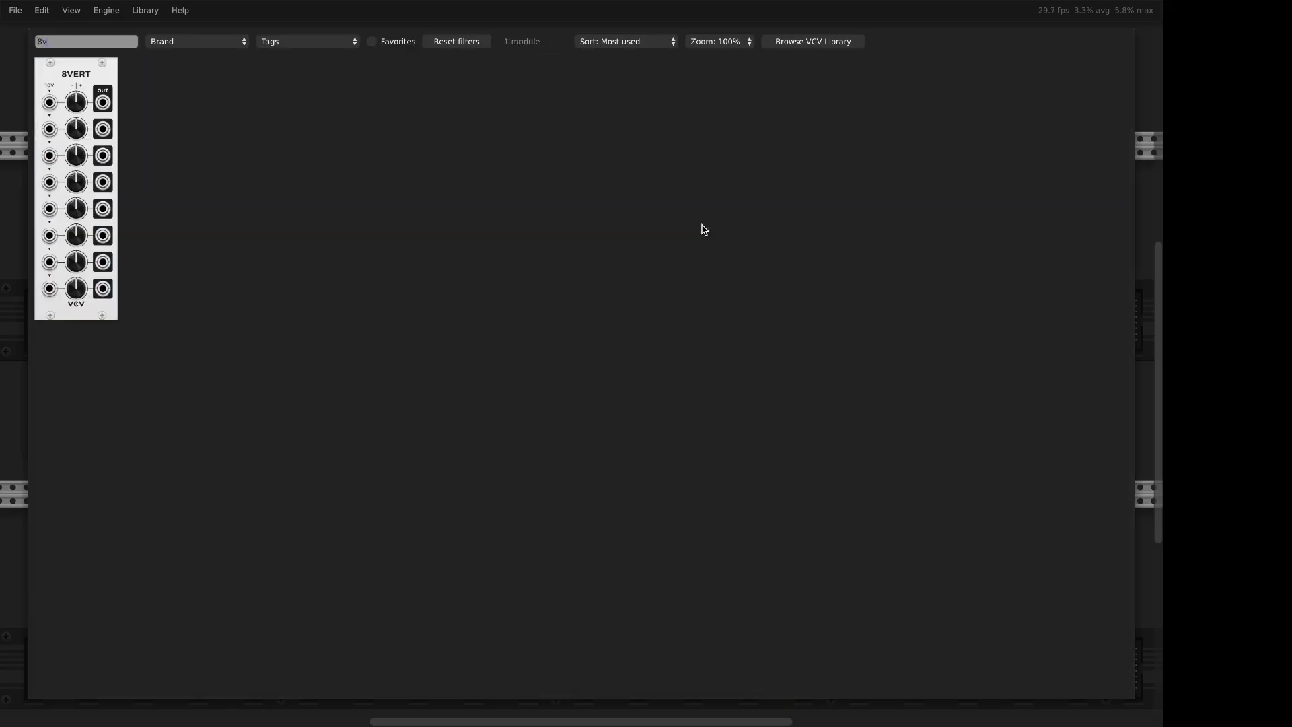
pyautogui.press('Return')
# Step: Patch 8VERT's row 8 output, at about -0.87 V gain, into the second WT VCO's V/OCT and dock the modules against Shapemaster
pyautogui.moveTo(714, 451); pyautogui.dragTo(850, 455)
pyautogui.moveTo(683, 456); pyautogui.dragTo(684, 466)
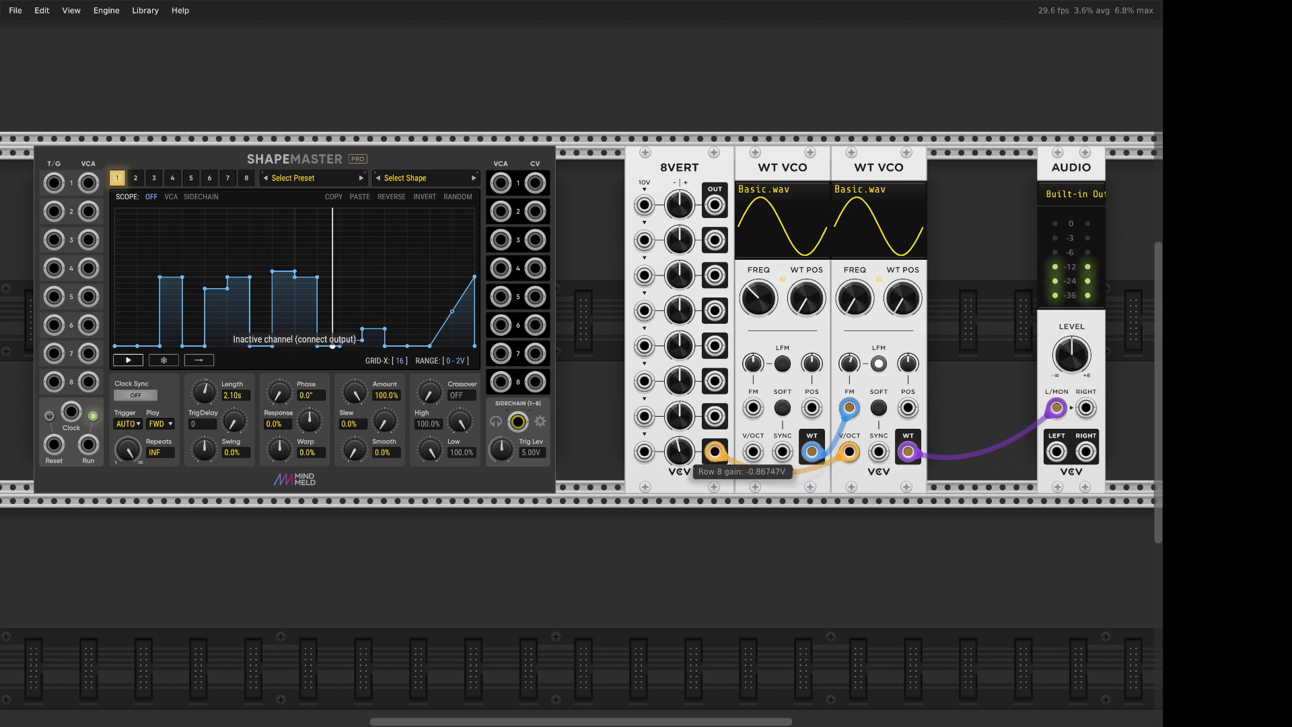
pyautogui.moveTo(886, 163); pyautogui.dragTo(818, 163)
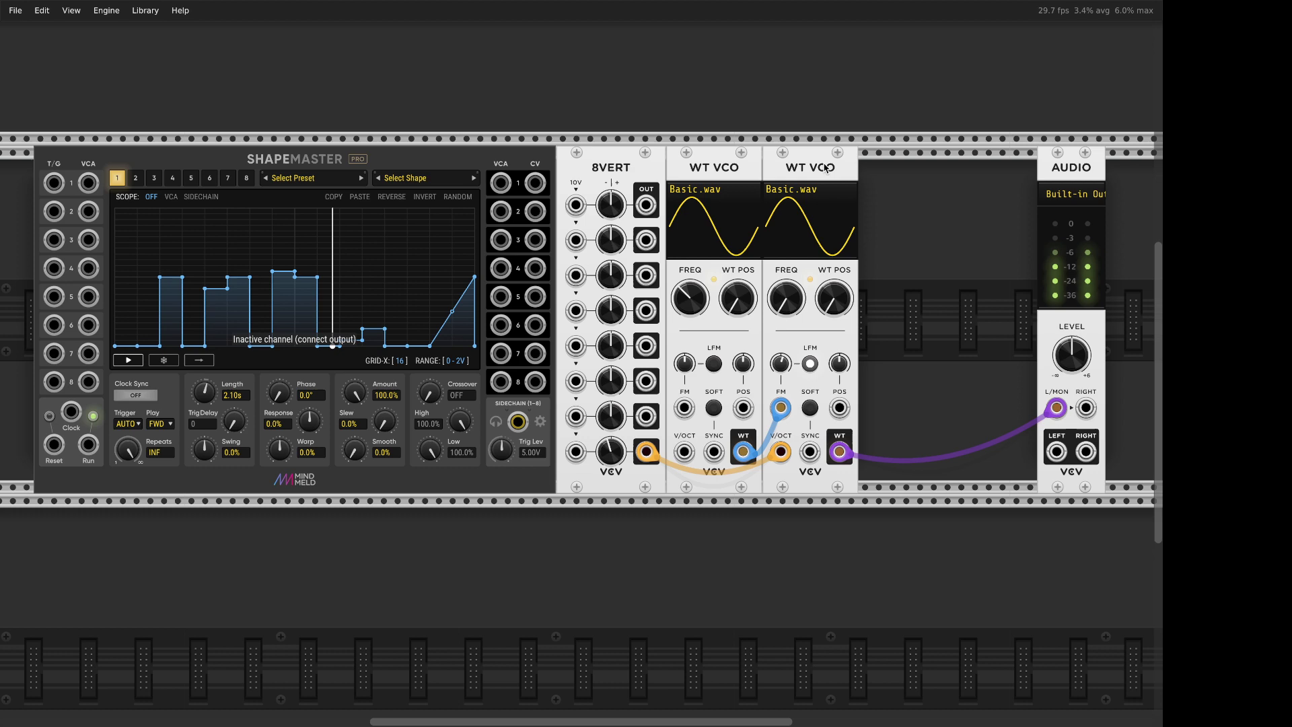
# Step: Insert a VCV Scope module between the second WT VCO and the Audio module, closing the gap
pyautogui.moveTo(1062, 174); pyautogui.dragTo(1077, 174)
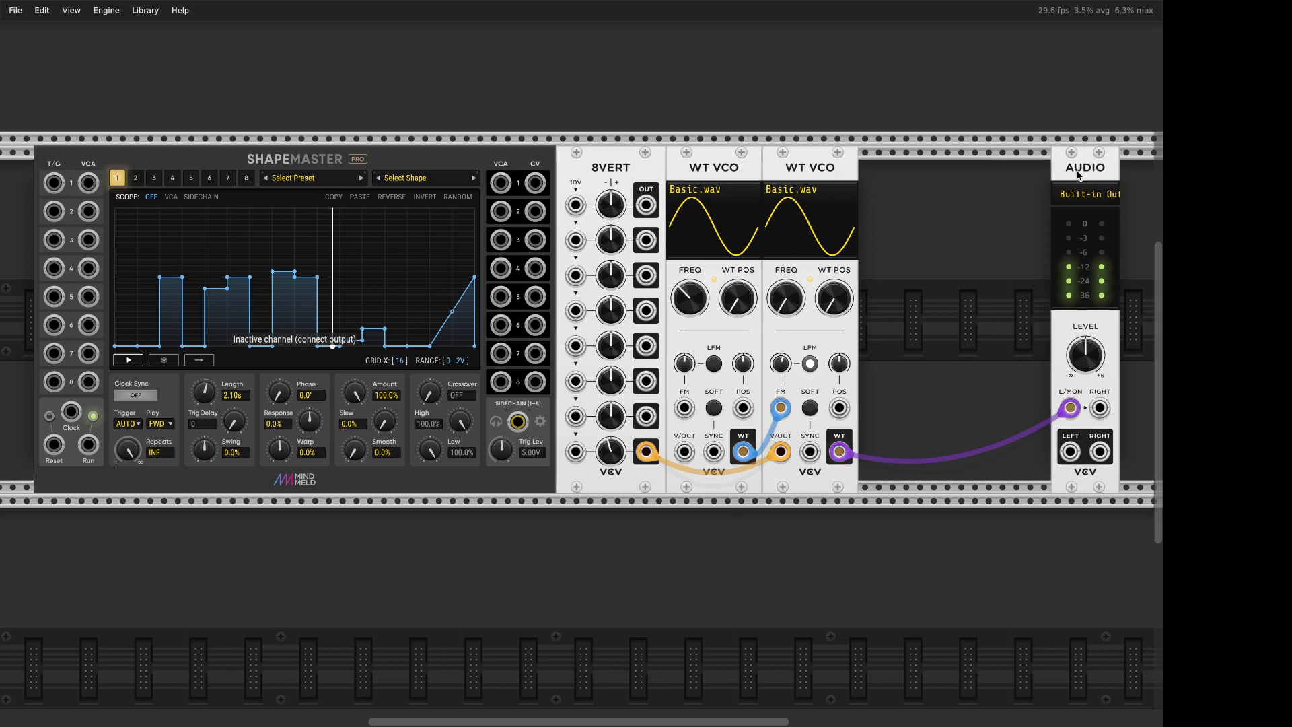
pyautogui.rightClick(908, 213)
pyautogui.write('sc')
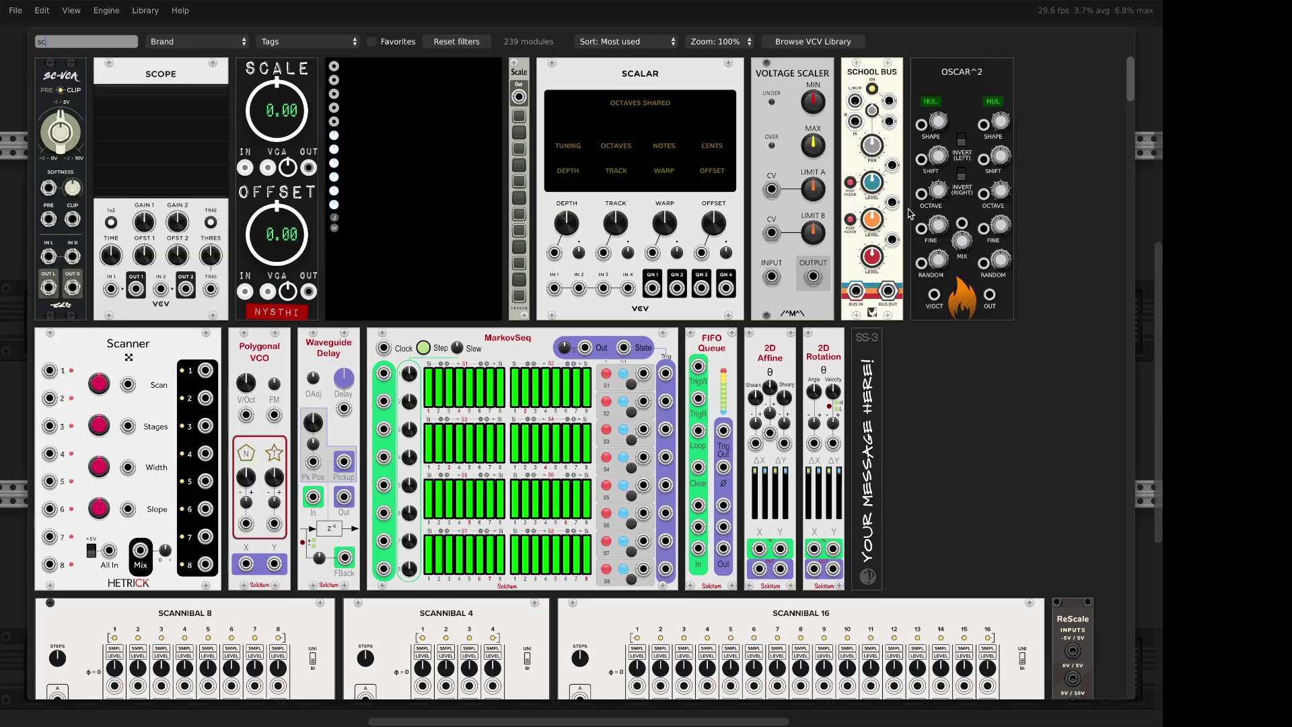
pyautogui.moveTo(184, 91); pyautogui.dragTo(843, 187)
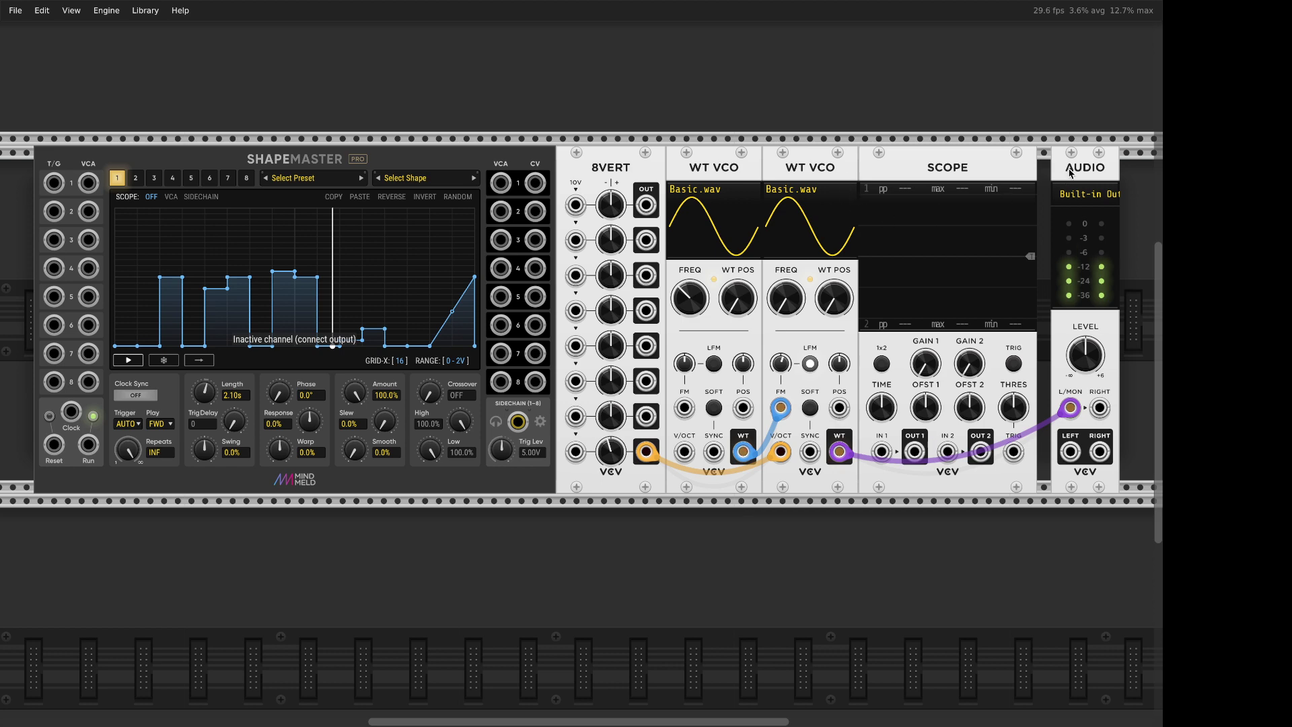
pyautogui.moveTo(1070, 173); pyautogui.dragTo(1056, 172)
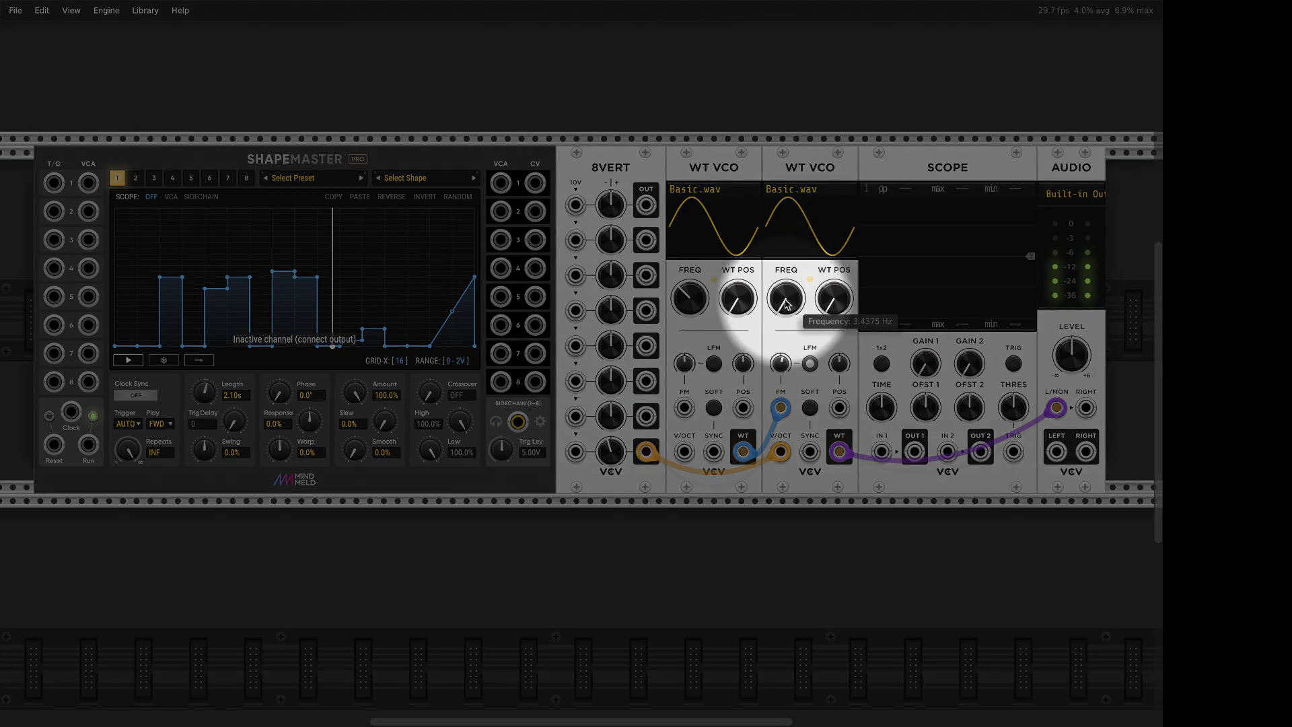
# Step: Route the second WT VCO through Scope channel 1 into Audio L/MON and vary its FM amount to examine the waveform
pyautogui.moveTo(794, 304)
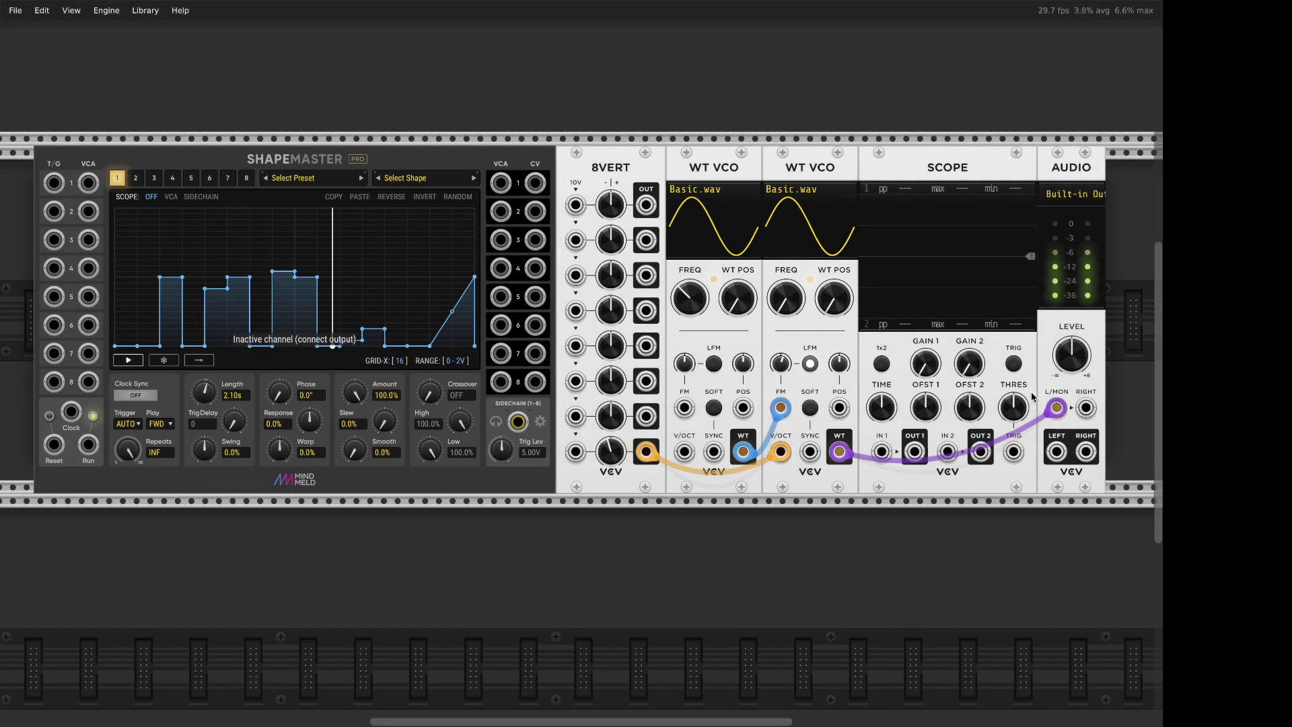
pyautogui.moveTo(1057, 408)
pyautogui.mouseDown()
pyautogui.moveTo(955, 444)
pyautogui.moveTo(882, 452)
pyautogui.moveTo(969, 456)
pyautogui.moveTo(1056, 407)
pyautogui.mouseUp()
pyautogui.moveTo(780, 363)
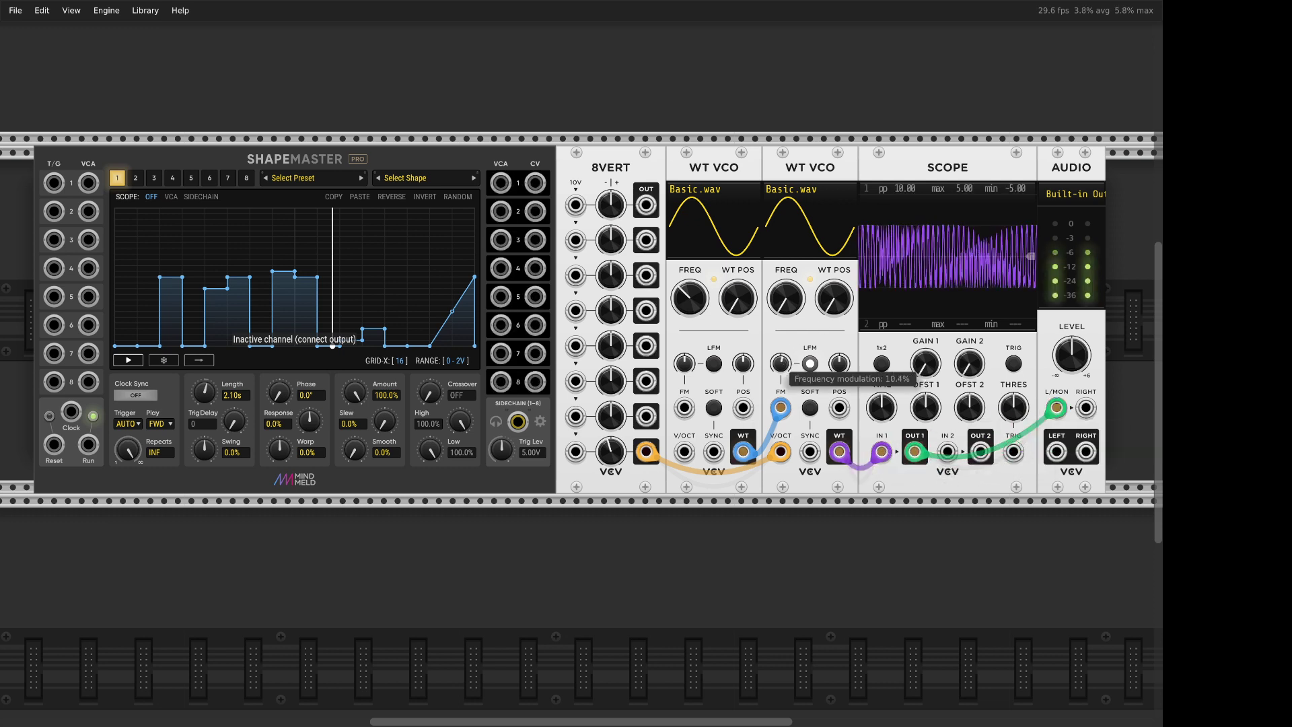
pyautogui.moveTo(781, 363); pyautogui.dragTo(780, 374)
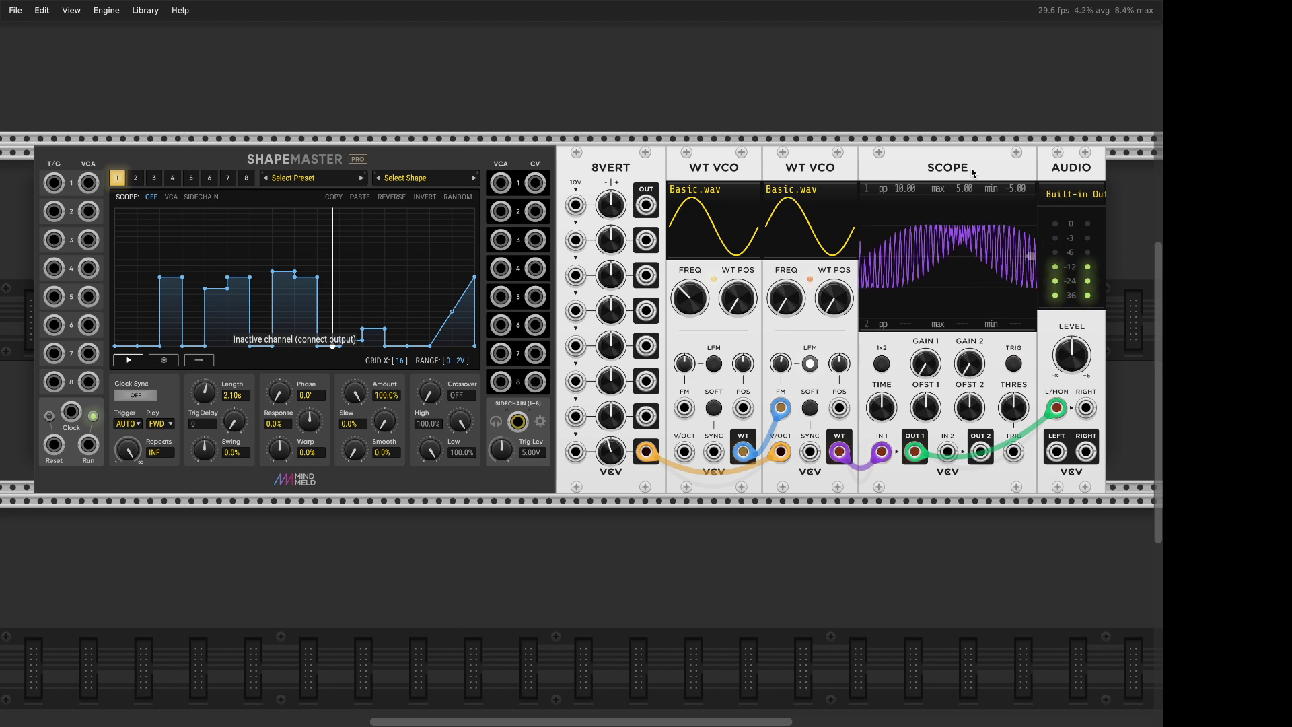
# Step: Replace the Scope module with Vult's Flame analog distortion
pyautogui.press('Delete')
pyautogui.rightClick(928, 231)
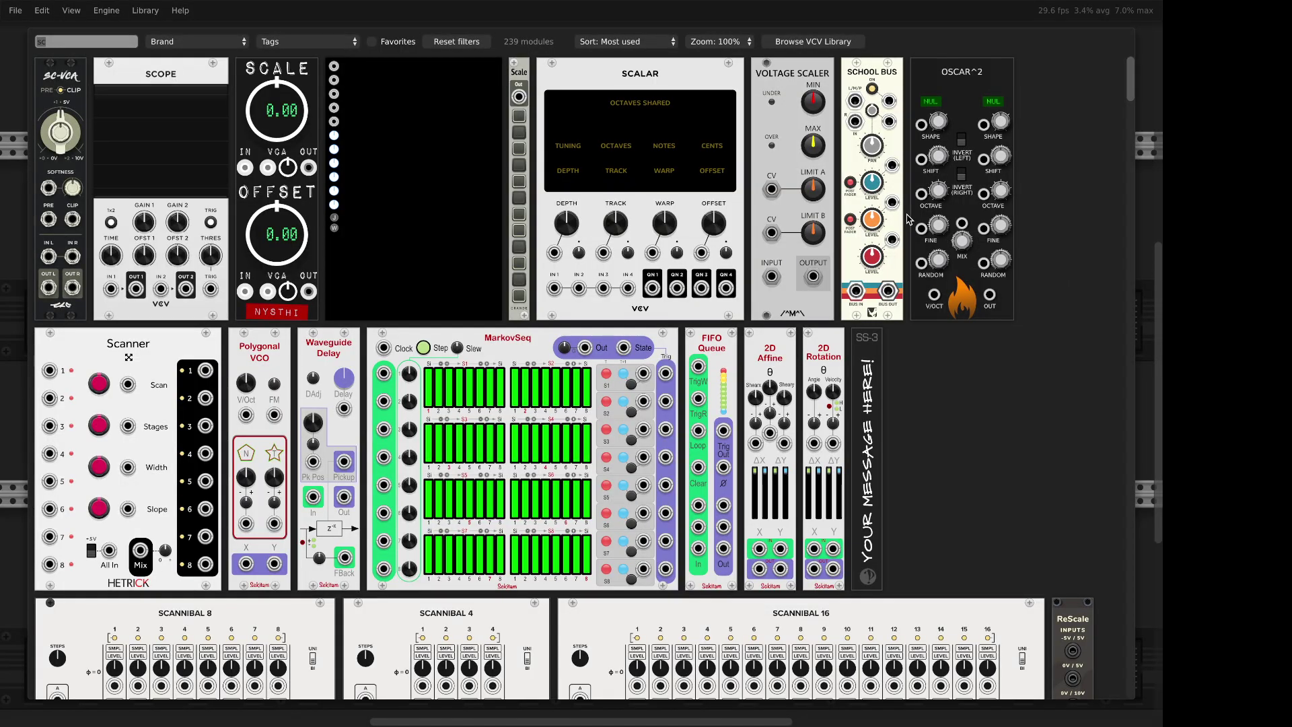
pyautogui.write('fla')
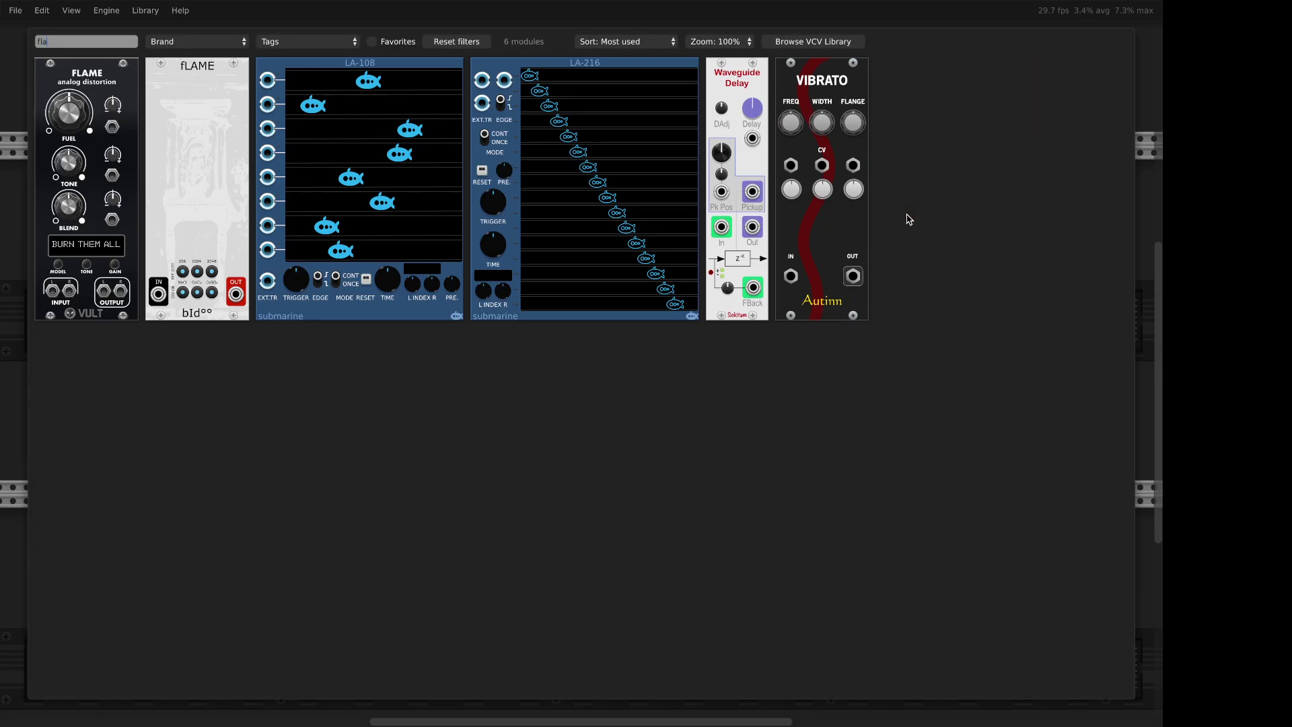
pyautogui.click(101, 82)
# Step: Patch the second WT VCO through Flame into Audio L/MON and dock the Audio module against Flame
pyautogui.moveTo(839, 452); pyautogui.dragTo(1057, 407)
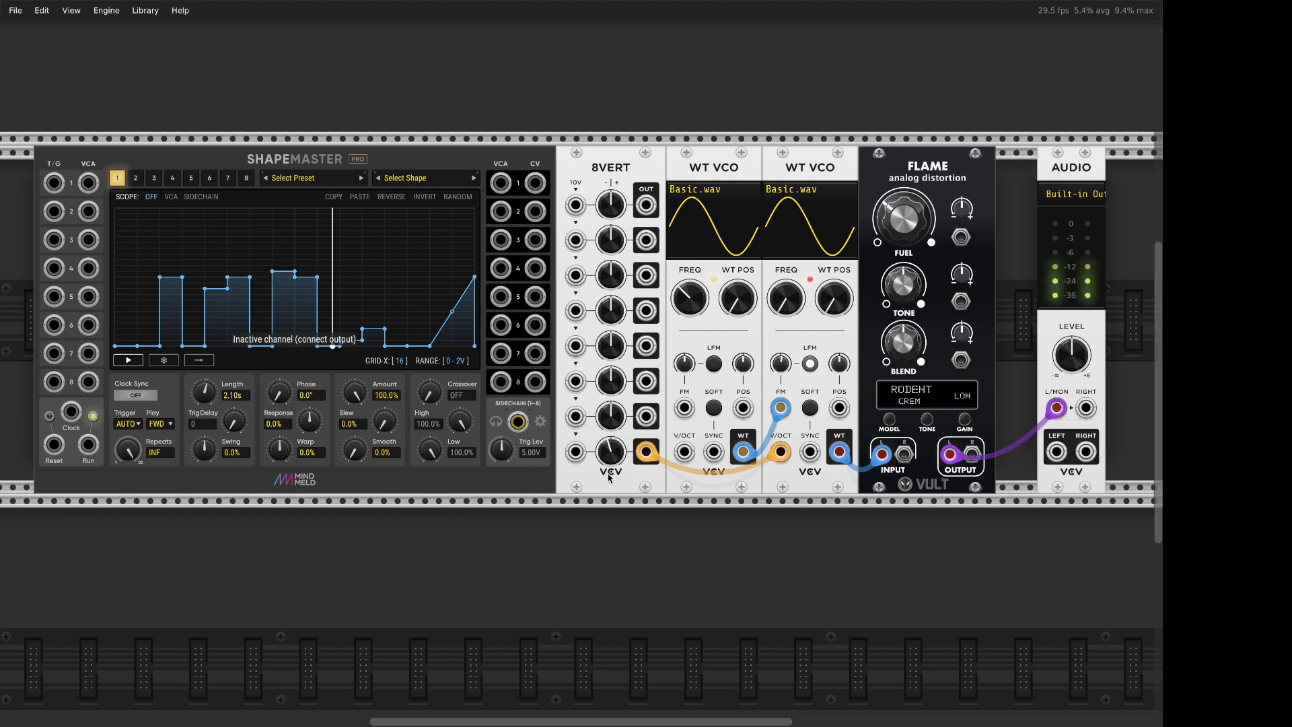
pyautogui.moveTo(611, 451); pyautogui.dragTo(611, 486)
pyautogui.moveTo(902, 219)
pyautogui.moveTo(1051, 170); pyautogui.dragTo(1010, 171)
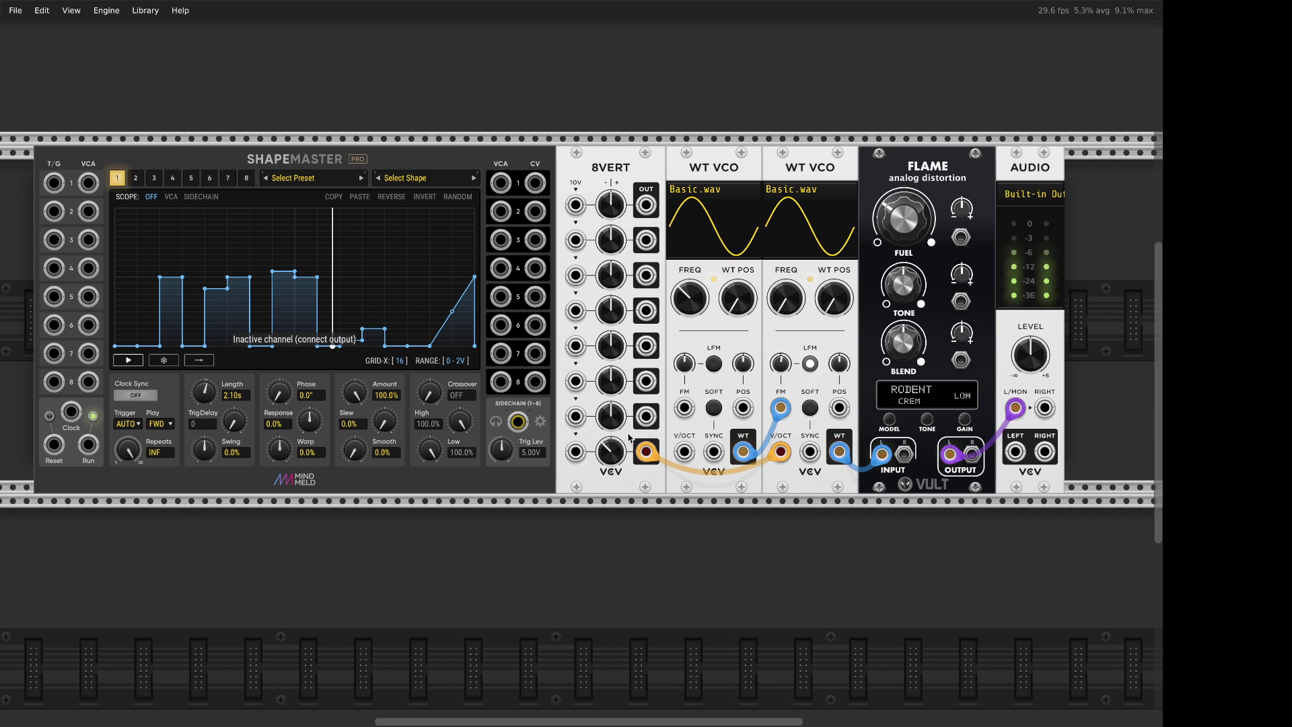
# Step: Retune the second WT VCO with 8VERT's row 8 gain and lower Flame's Fuel
pyautogui.moveTo(611, 457); pyautogui.dragTo(611, 427)
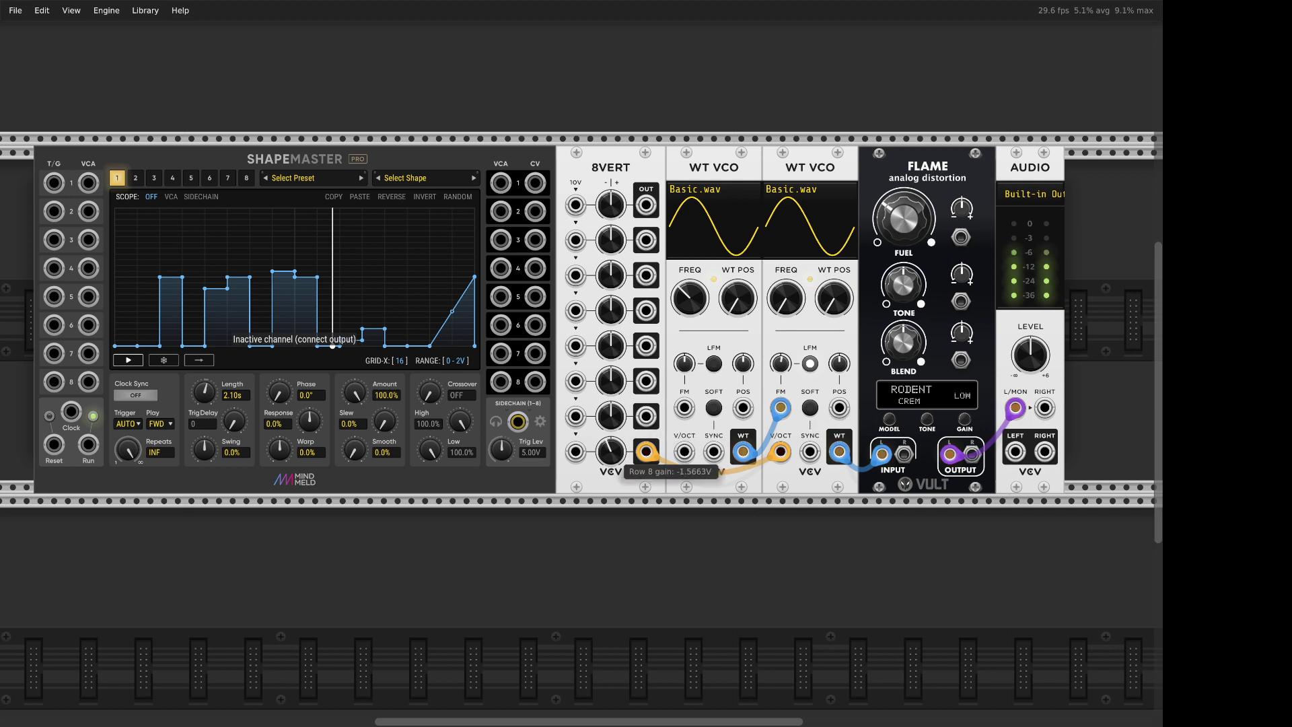
pyautogui.moveTo(910, 231)
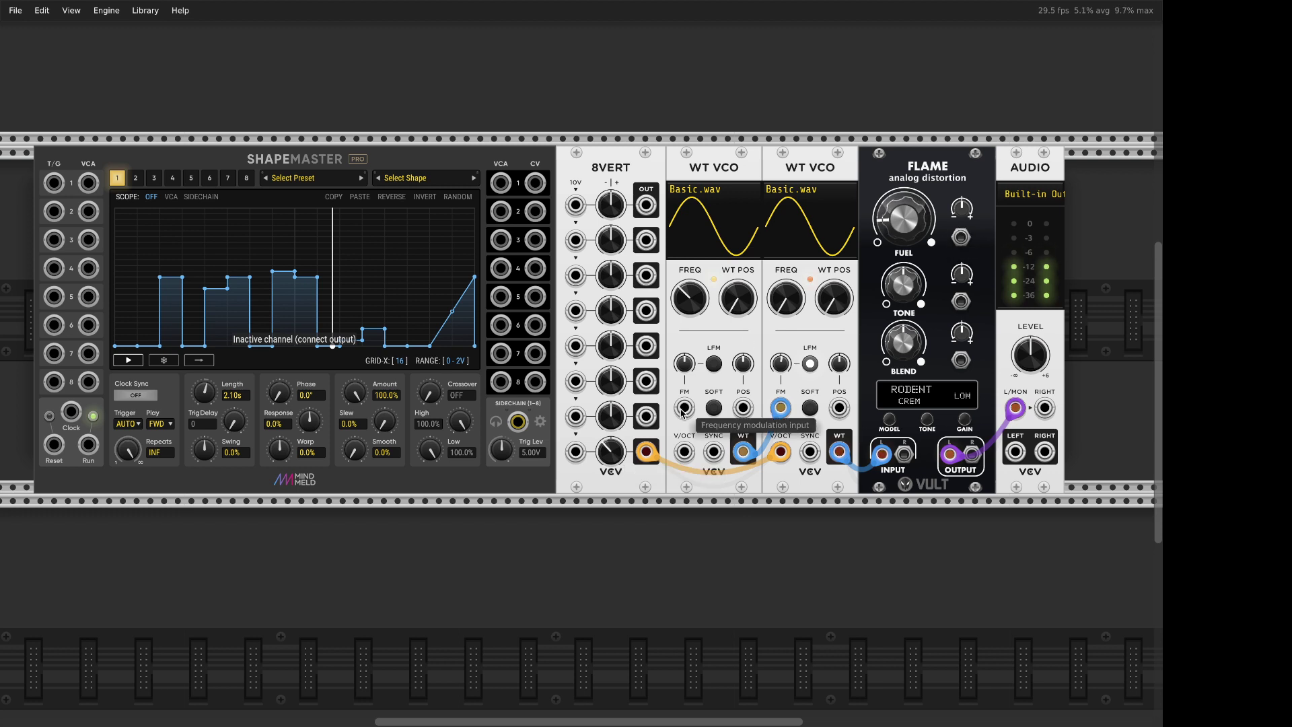
# Step: Patch Shapemaster's CV output 1 into the first WT VCO's V/OCT and lower the second WT VCO's FM amount to around 12.8%
pyautogui.moveTo(684, 452); pyautogui.dragTo(535, 182)
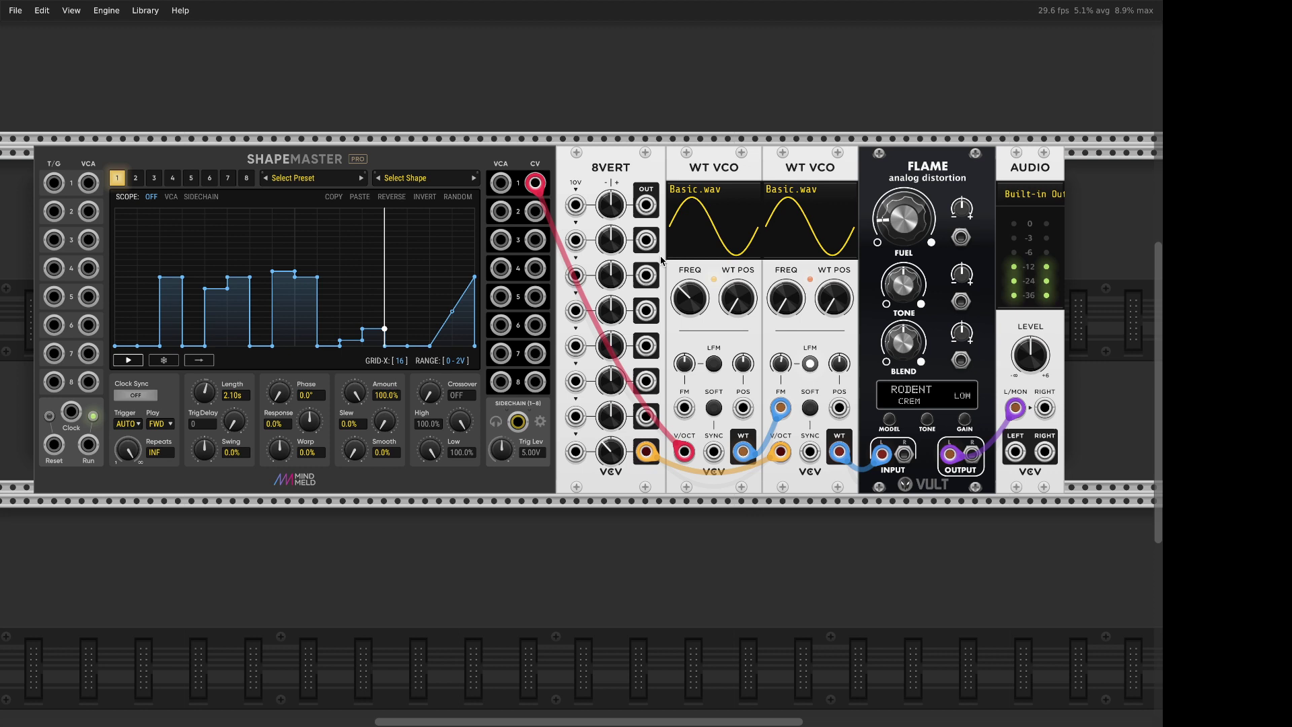
pyautogui.moveTo(696, 311)
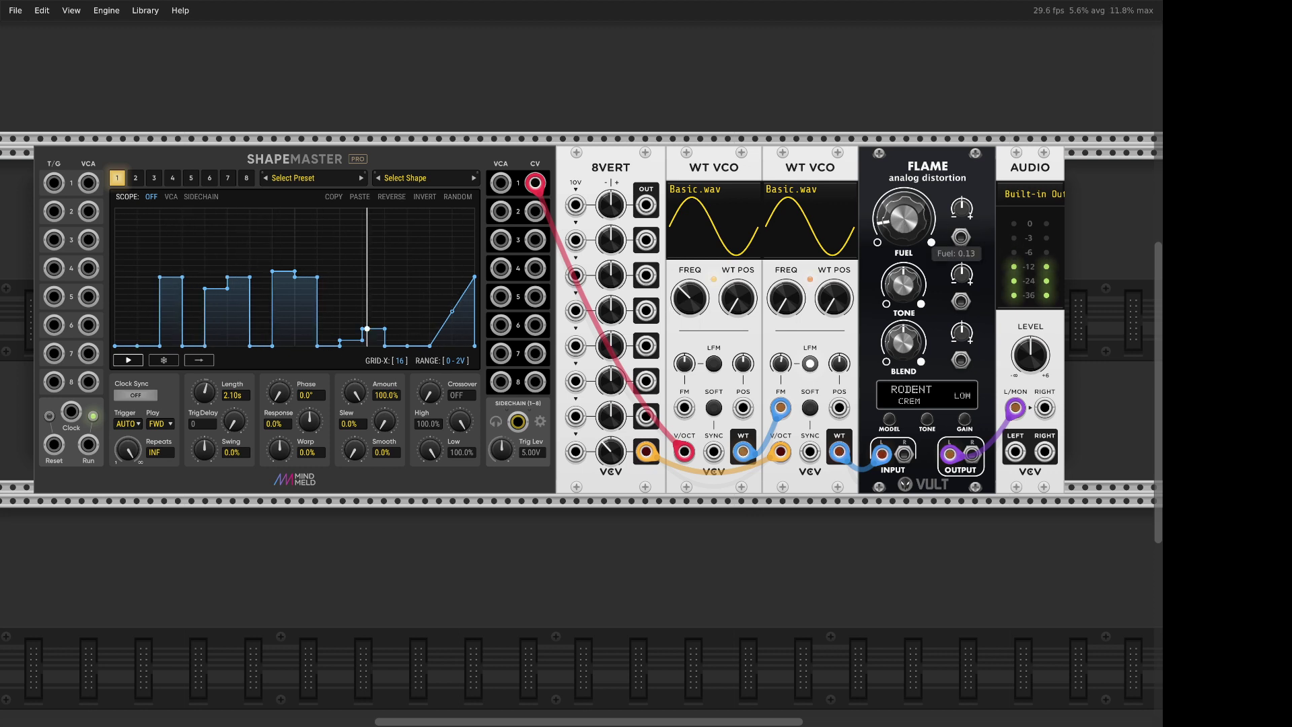
pyautogui.moveTo(779, 365)
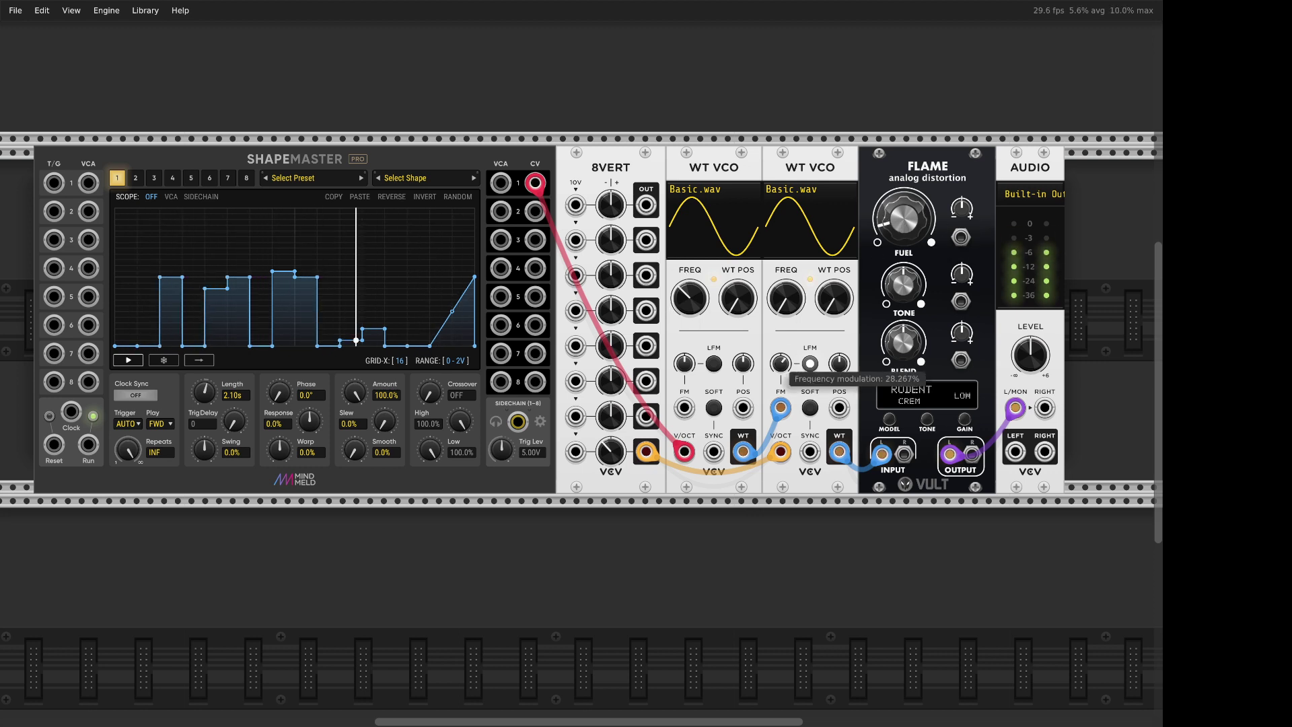
pyautogui.moveTo(780, 364); pyautogui.dragTo(780, 434)
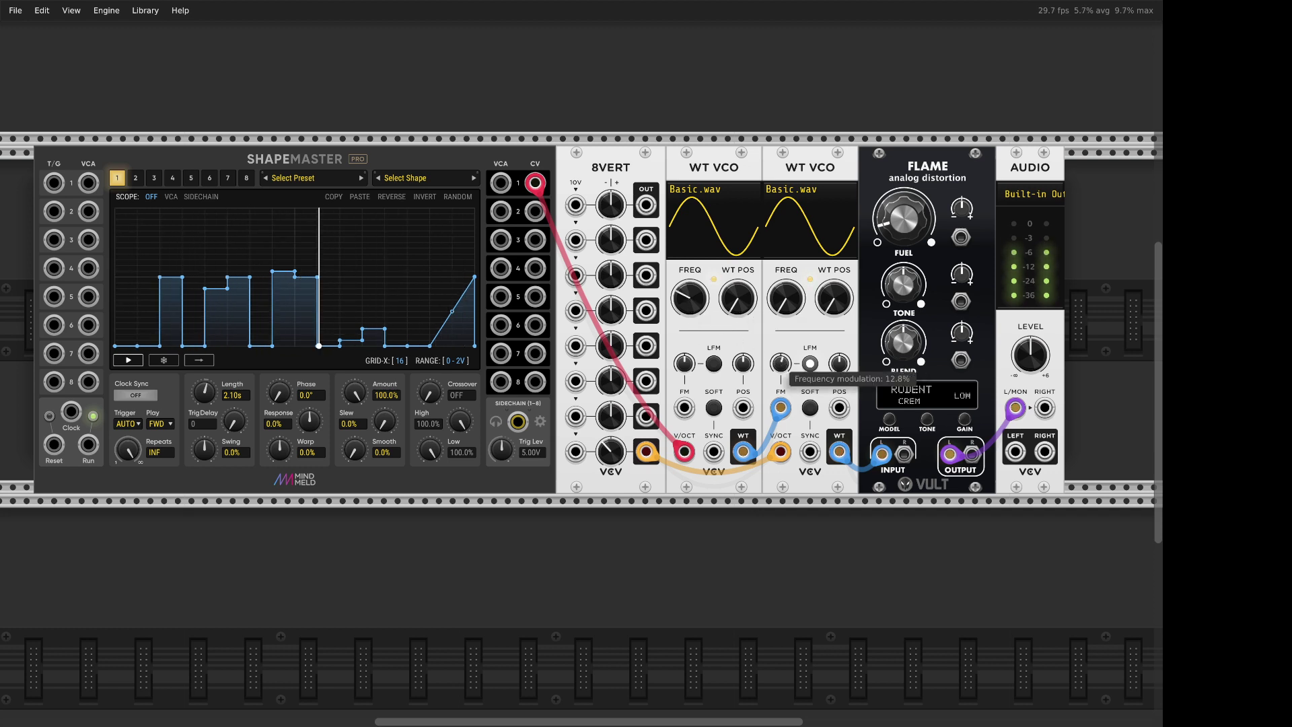
pyautogui.moveTo(781, 363)
pyautogui.mouseDown()
pyautogui.moveTo(780, 343)
pyautogui.moveTo(780, 376)
pyautogui.mouseUp()
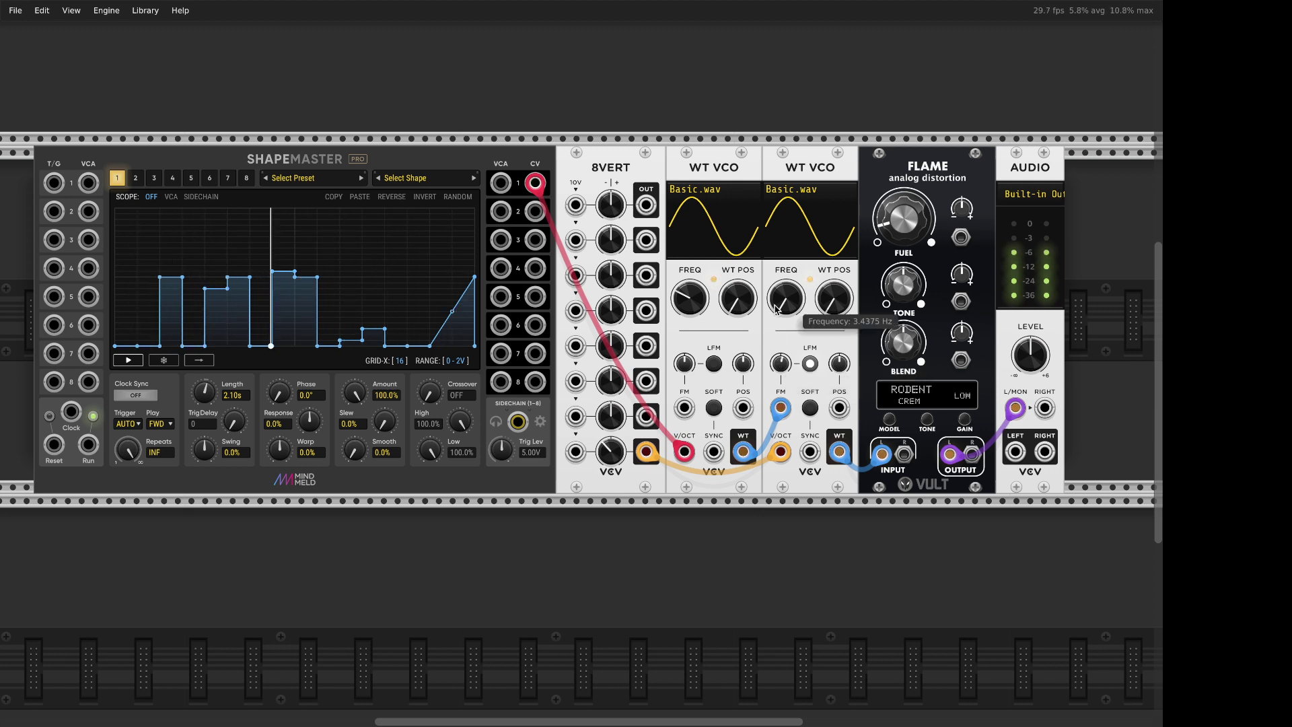
# Step: Make room between the two WT VCOs and add a VCV VCA module there
pyautogui.moveTo(793, 168); pyautogui.dragTo(853, 166)
pyautogui.rightClick(794, 257)
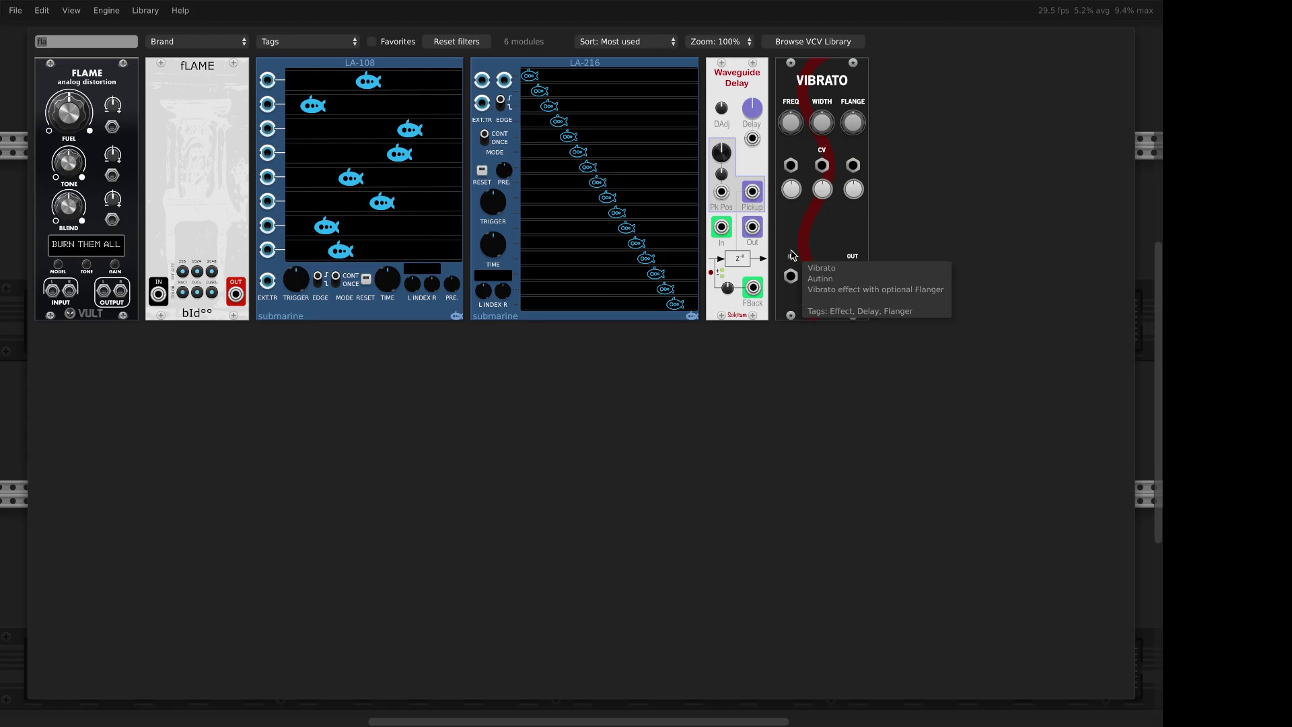
pyautogui.write('vca')
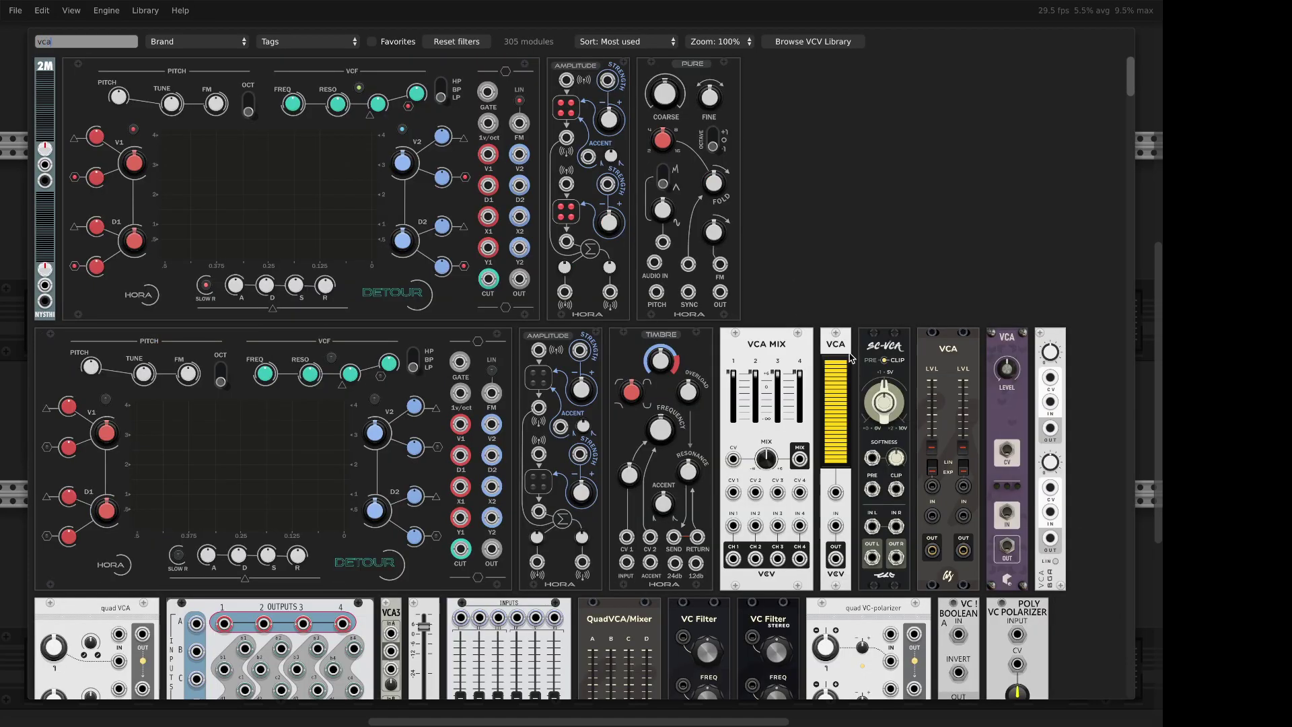
pyautogui.click(843, 370)
# Step: Route the first WT VCO through the VCA into the second WT VCO's FM input and close up the module spacing
pyautogui.moveTo(836, 408); pyautogui.dragTo(797, 407)
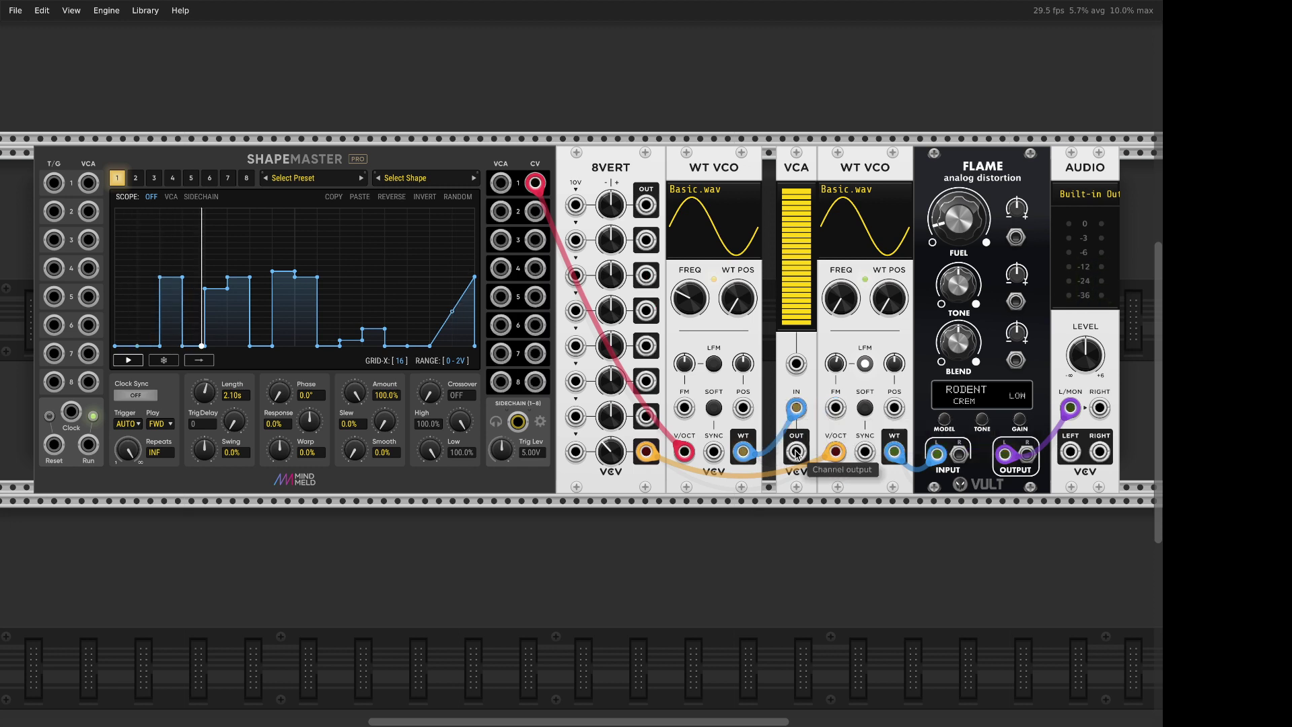
pyautogui.moveTo(796, 453); pyautogui.dragTo(835, 408)
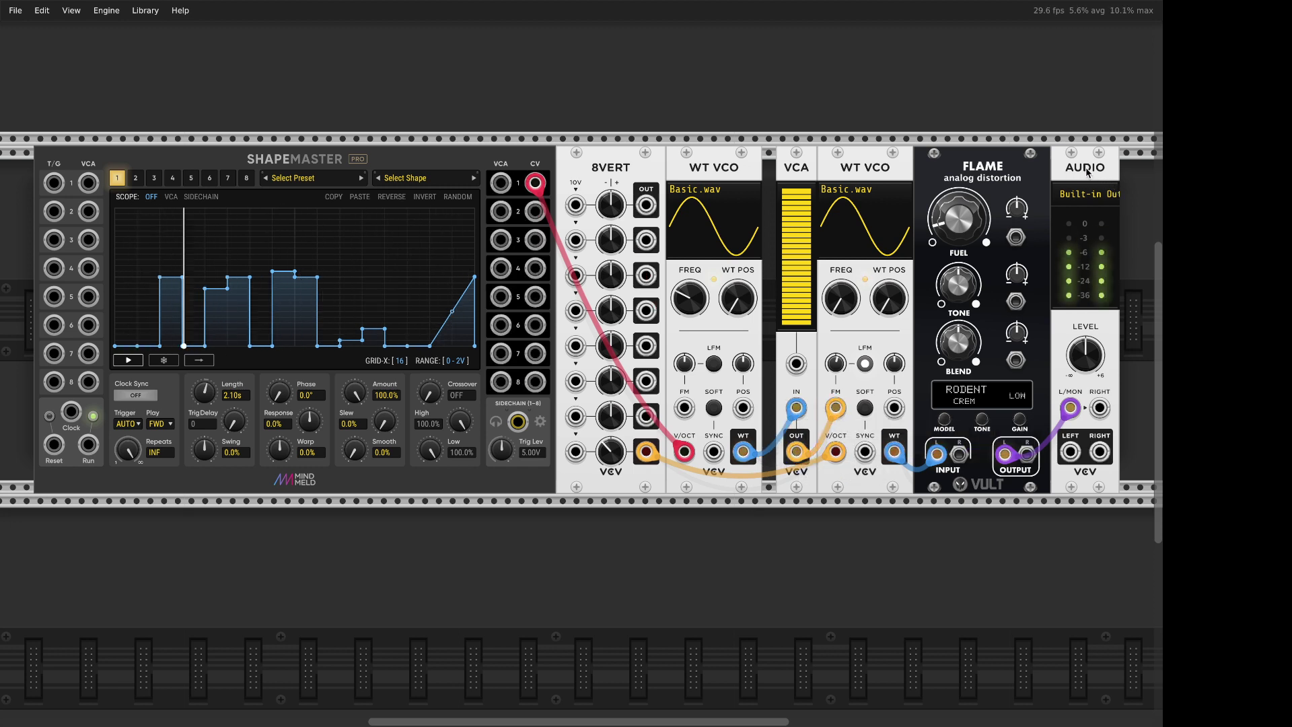
pyautogui.moveTo(1087, 173); pyautogui.dragTo(1074, 173)
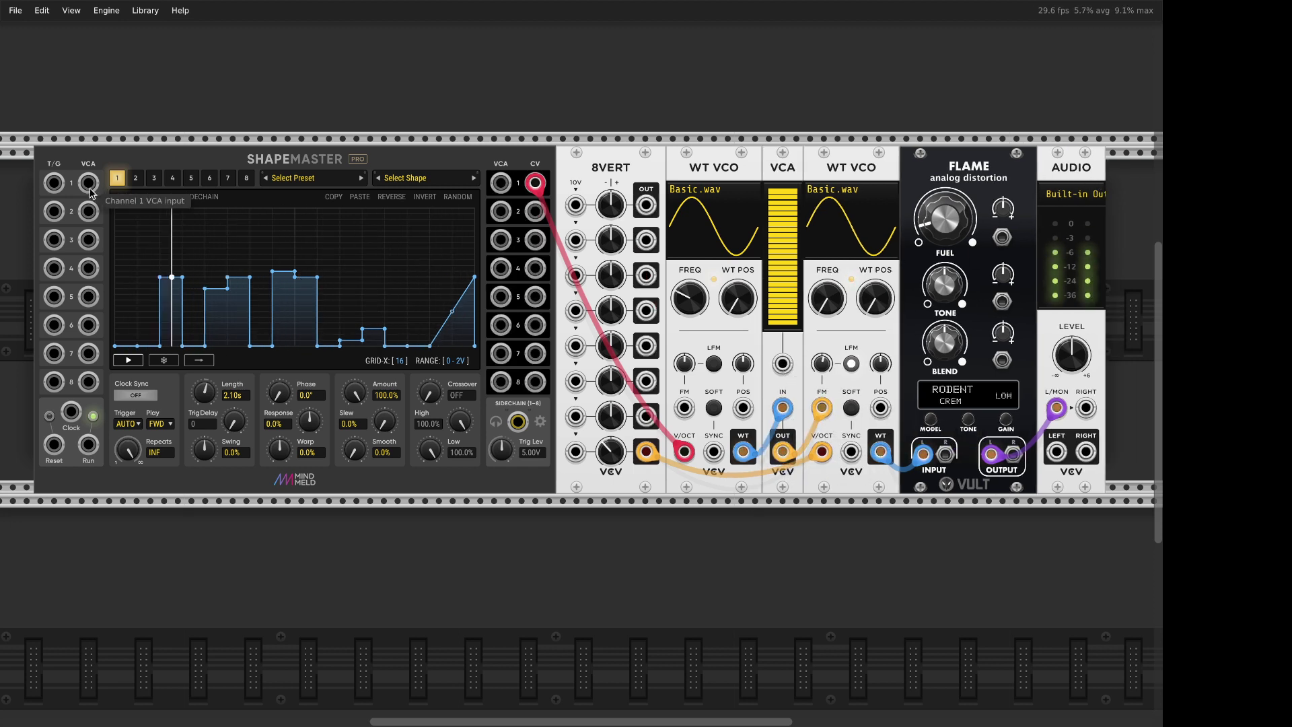
# Step: Patch Shapemaster's CV output 2 into the VCA's CV input and set channel 2's shape end points to just over a third of full height
pyautogui.click(135, 177)
pyautogui.moveTo(782, 363); pyautogui.dragTo(537, 211)
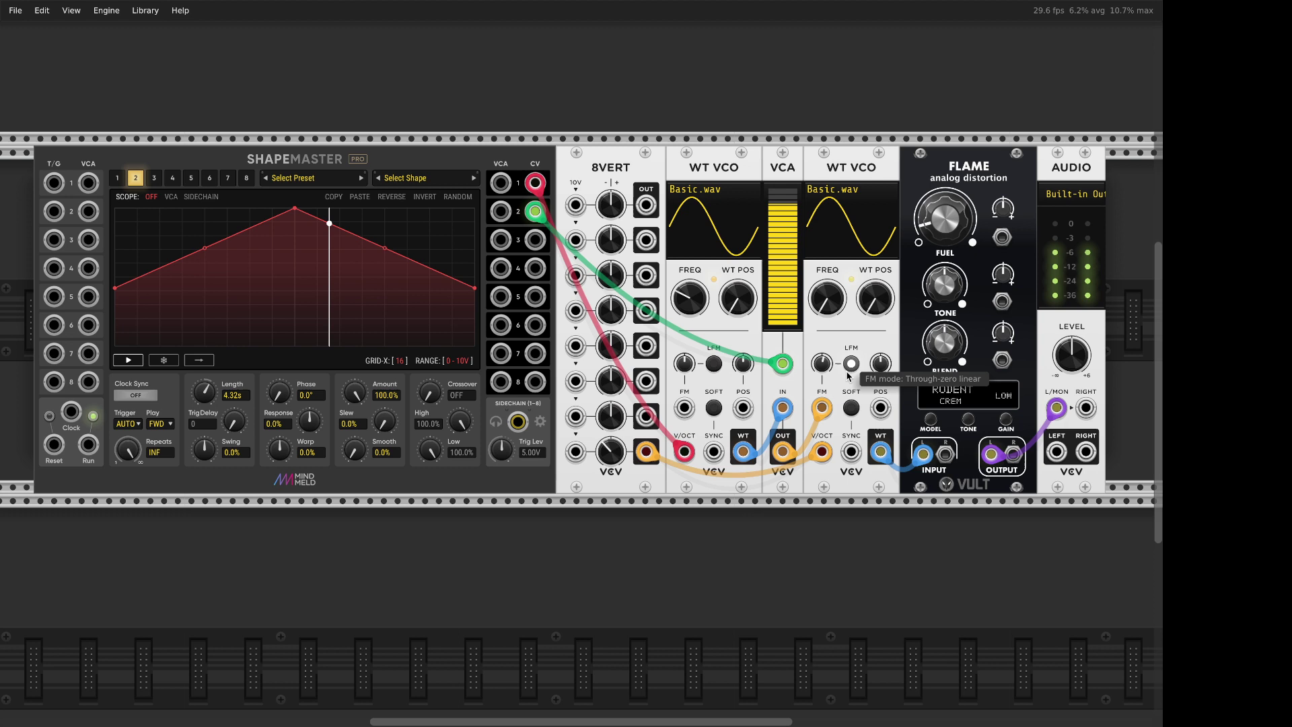
pyautogui.moveTo(475, 288); pyautogui.dragTo(490, 379)
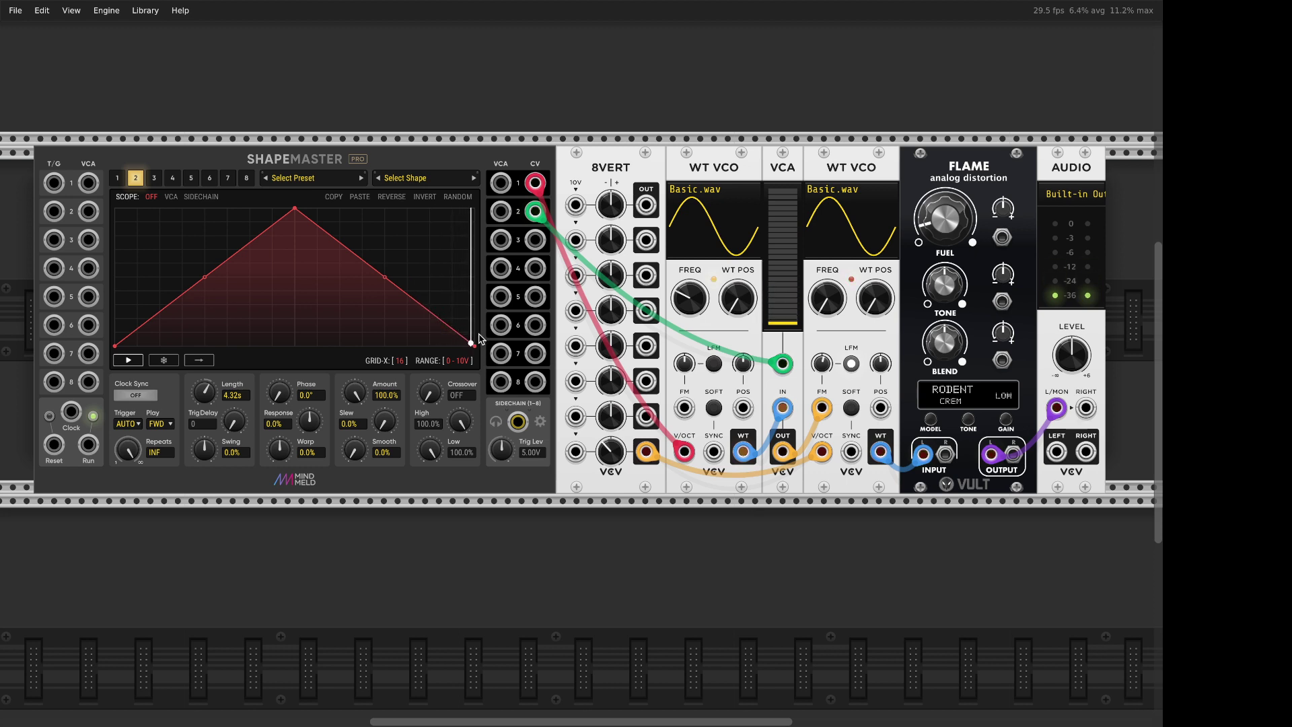
pyautogui.moveTo(480, 338); pyautogui.dragTo(486, 298)
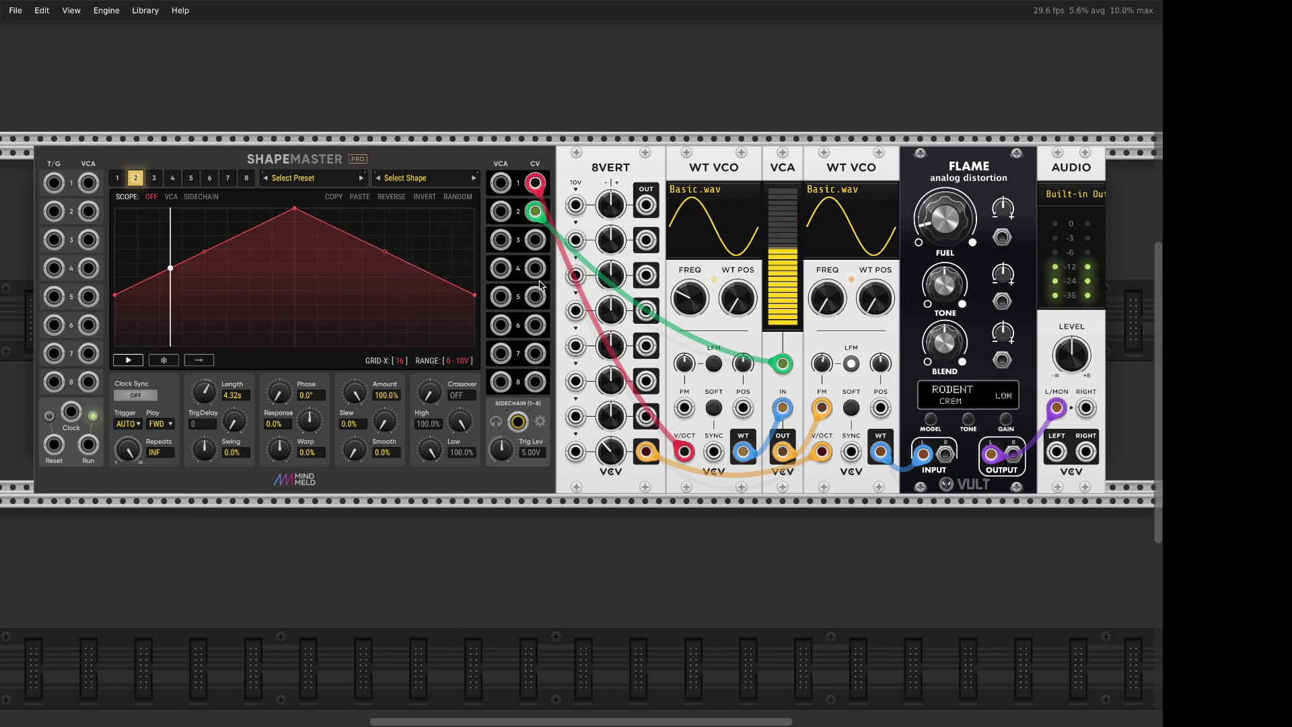
# Step: Delete the 8VERT, VCA and Flame modules from the rack
pyautogui.press('Delete')
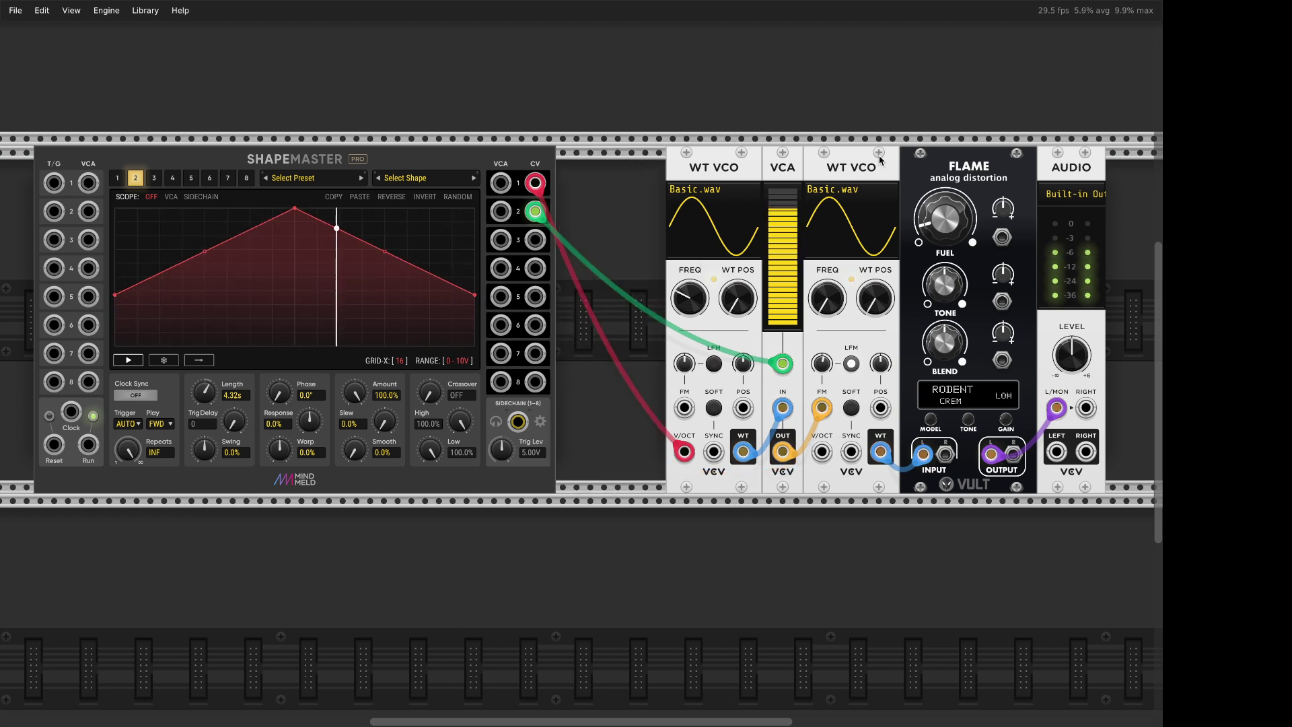
pyautogui.press('Delete')
pyautogui.press('Delete')
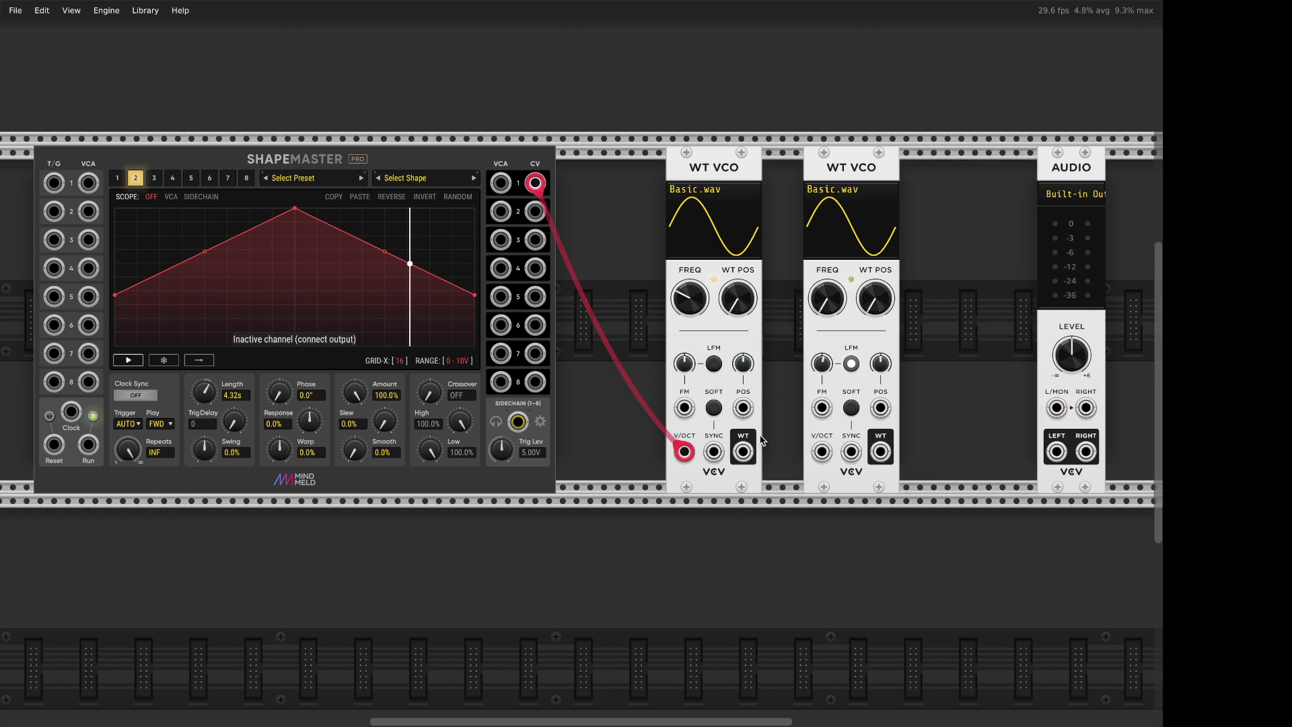
# Step: Patch the first WT VCO into the second's FM input and the second into Audio L/MON, docking the VCOs and moving Audio closer
pyautogui.moveTo(743, 452); pyautogui.dragTo(822, 408)
pyautogui.moveTo(880, 452); pyautogui.dragTo(1056, 408)
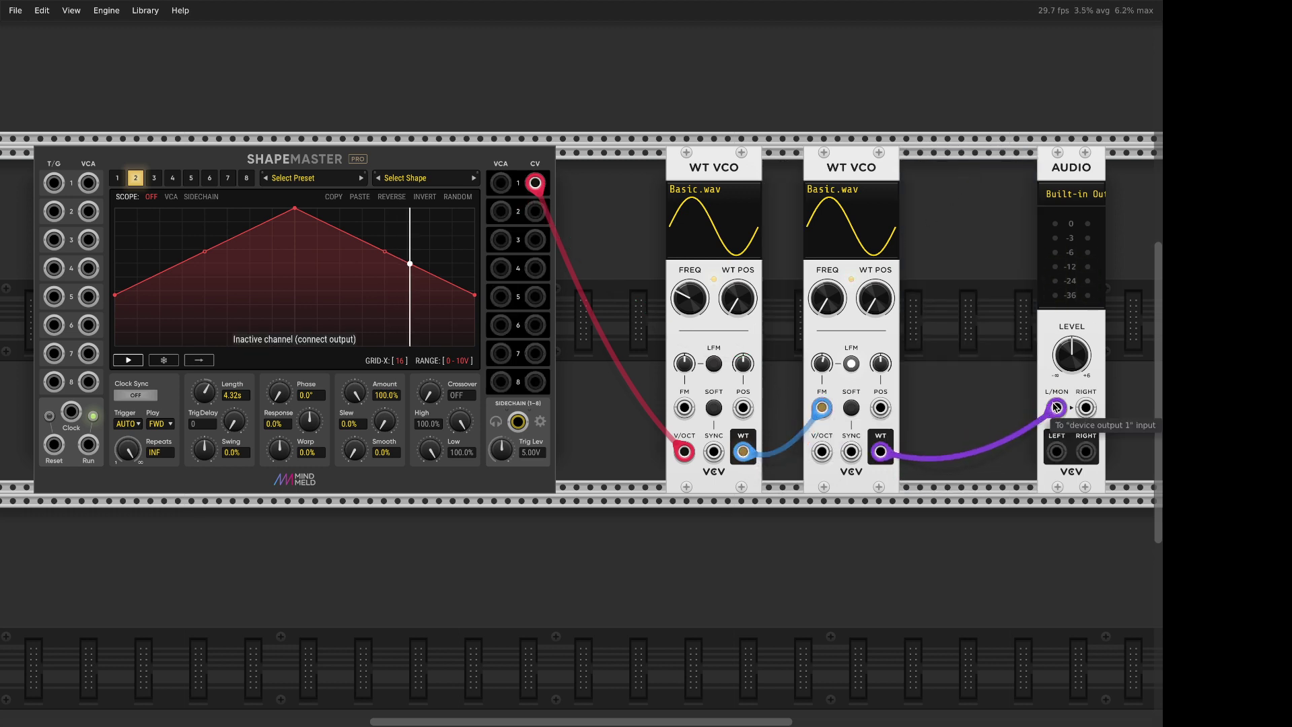
pyautogui.moveTo(874, 175); pyautogui.dragTo(833, 175)
pyautogui.moveTo(1081, 183); pyautogui.dragTo(1013, 183)
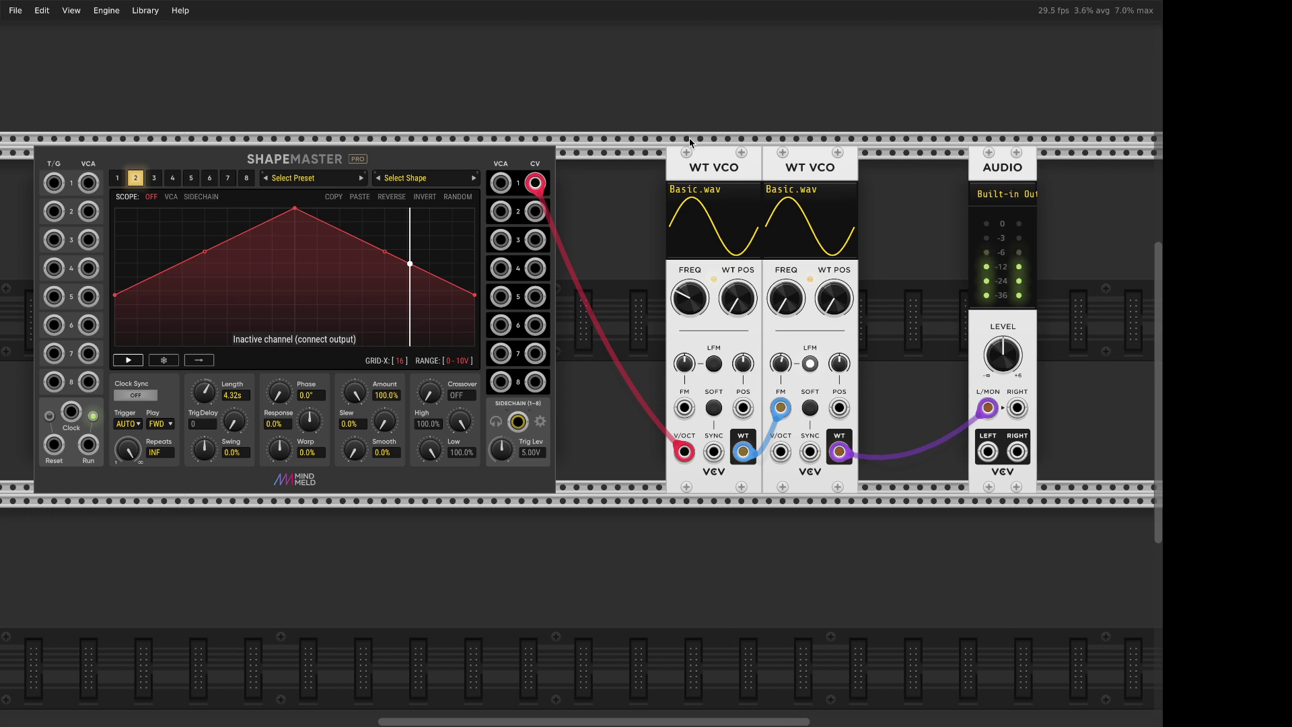
pyautogui.moveTo(519, 162); pyautogui.dragTo(485, 161)
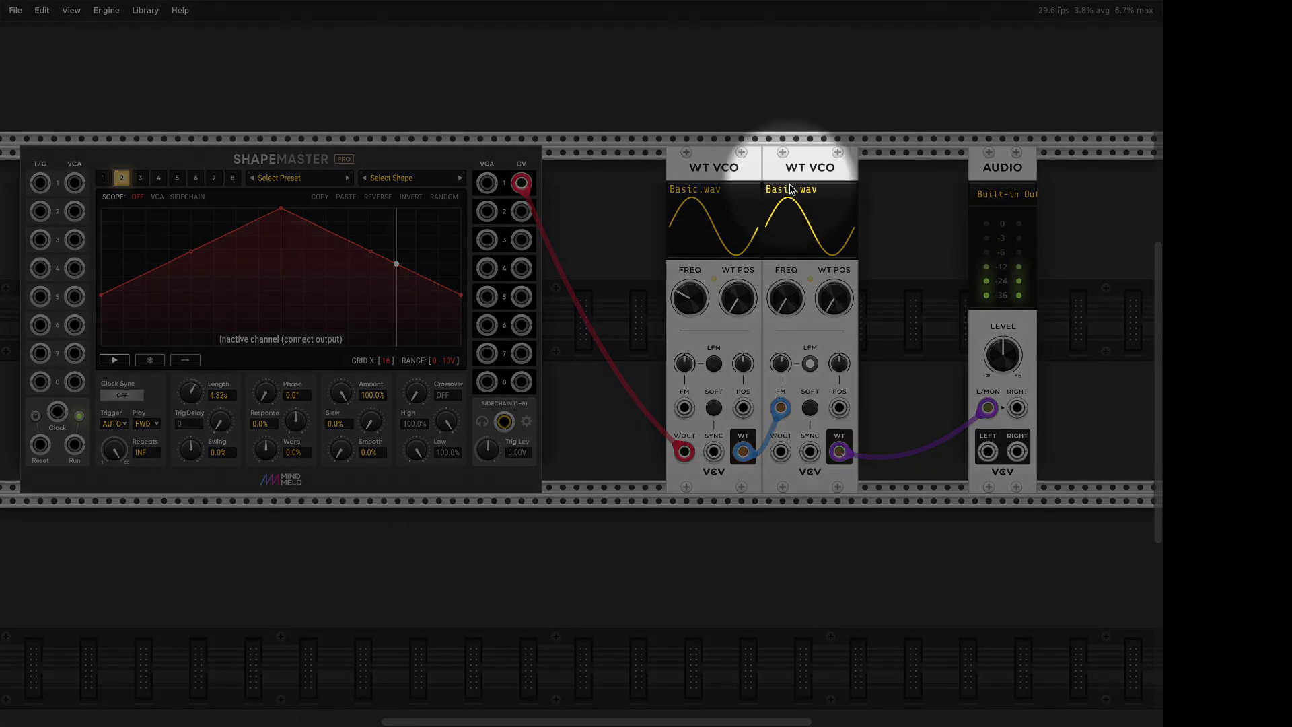
pyautogui.moveTo(787, 301)
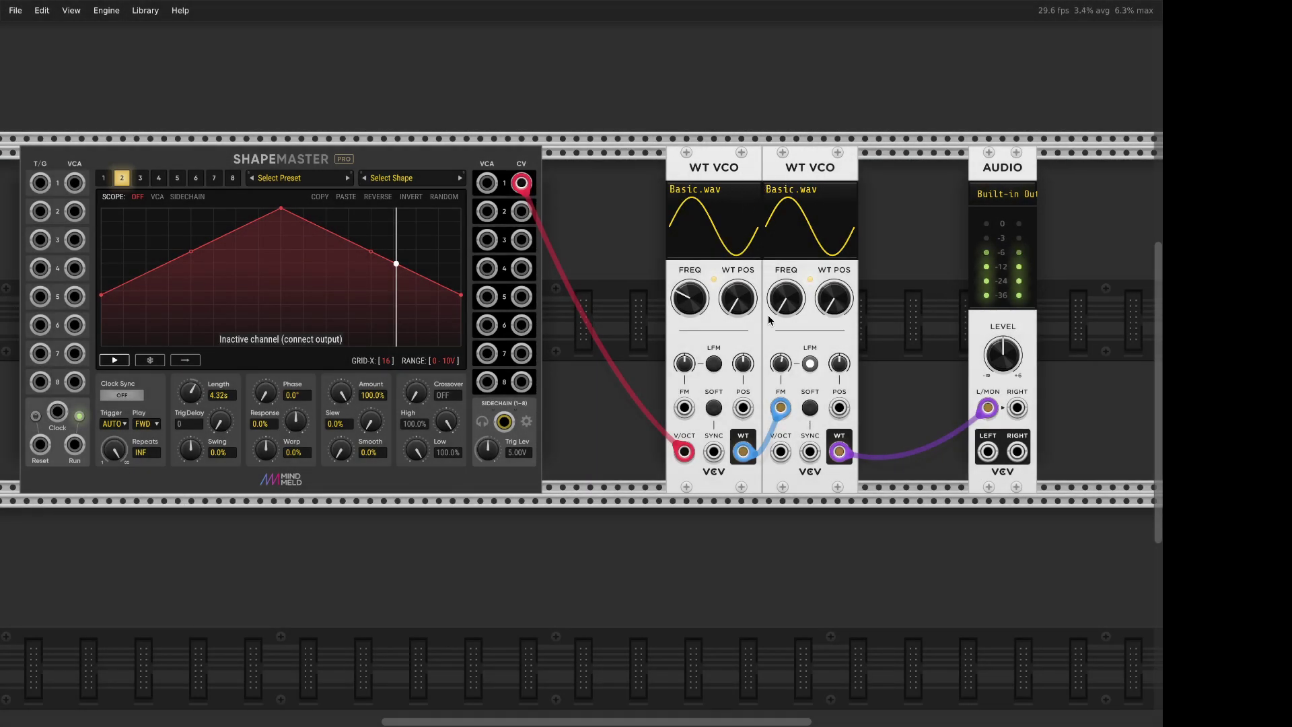
pyautogui.moveTo(738, 289)
pyautogui.mouseDown()
pyautogui.moveTo(738, 270)
pyautogui.moveTo(739, 300)
pyautogui.mouseUp()
pyautogui.moveTo(502, 168); pyautogui.dragTo(516, 168)
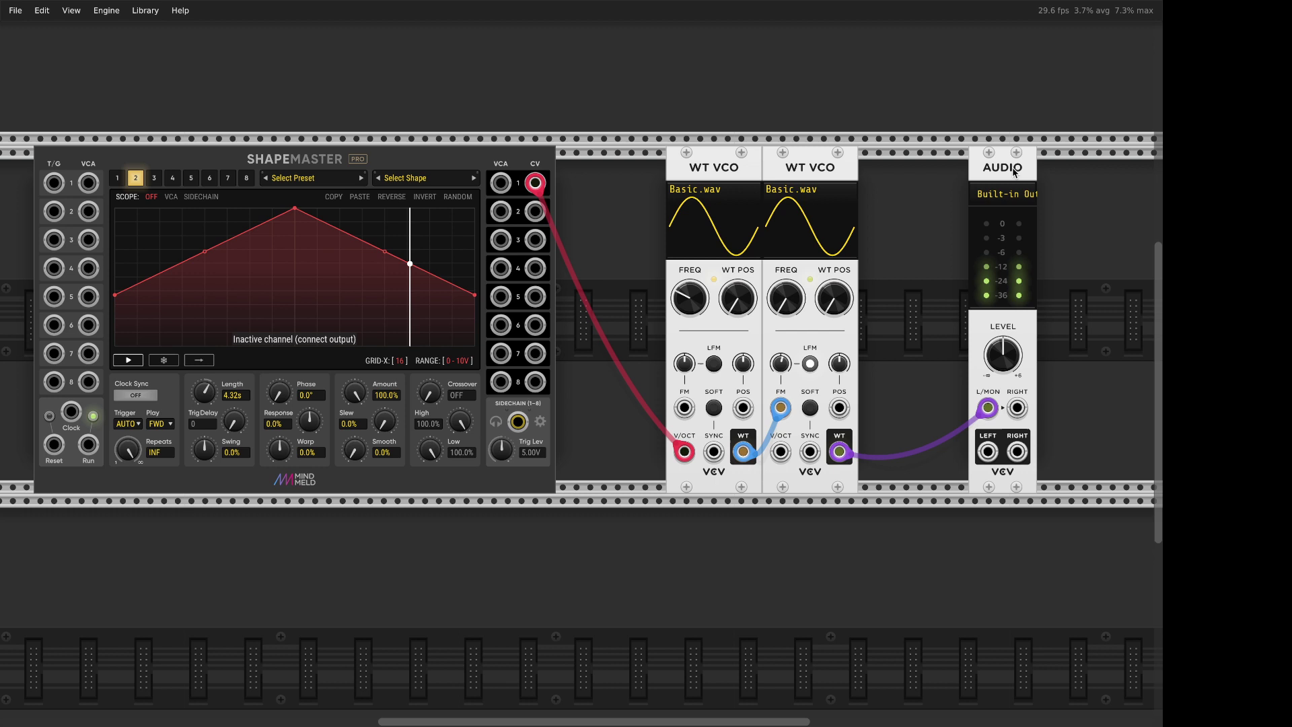
# Step: Move the Audio module slightly closer to the second WT VCO
pyautogui.moveTo(1010, 170); pyautogui.dragTo(996, 170)
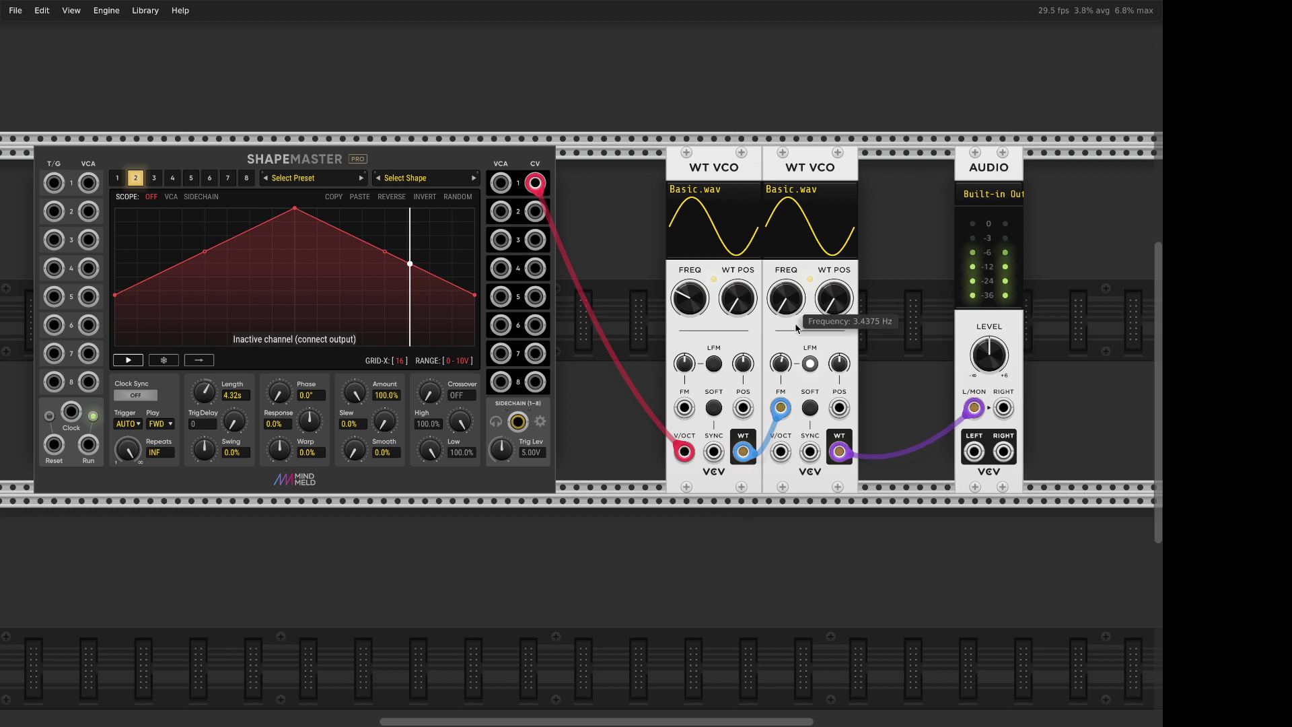